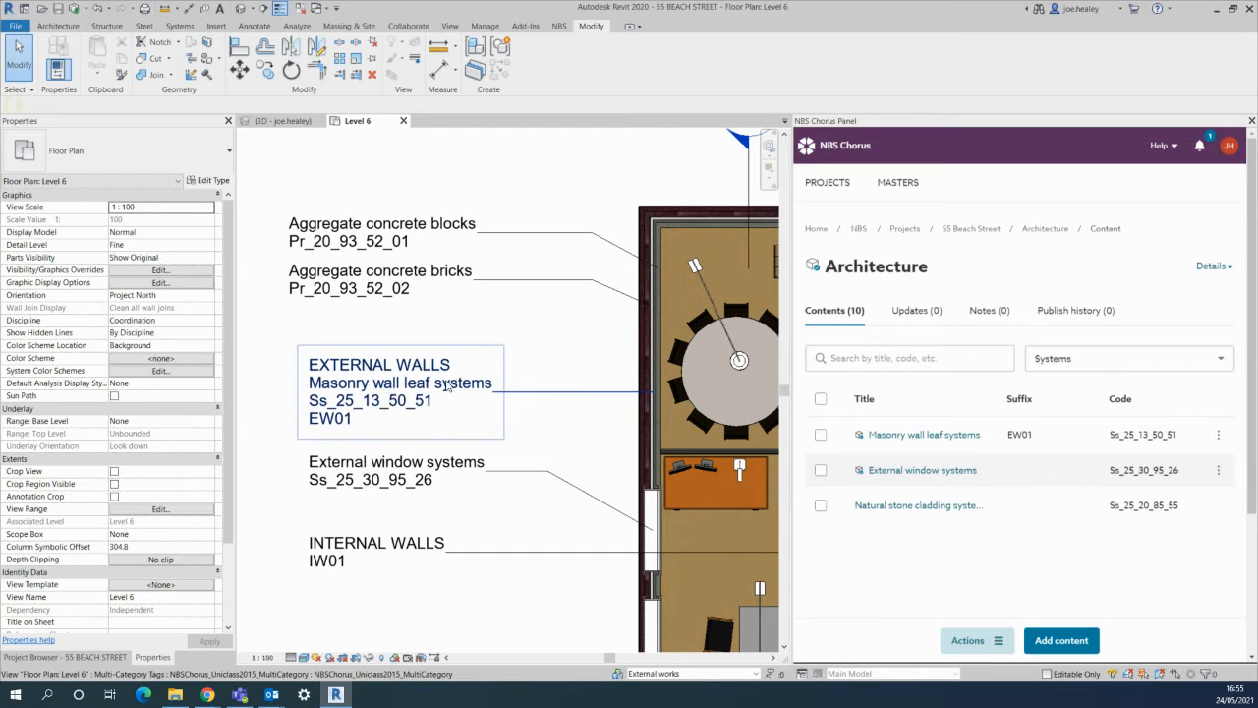
Step: Select the external masonry wall on the Level 6 plan and review its associated and unassociated specification layers
{"action": "middle_click_drag", "start_coordinate": [476, 317], "coordinate": [494, 346]}
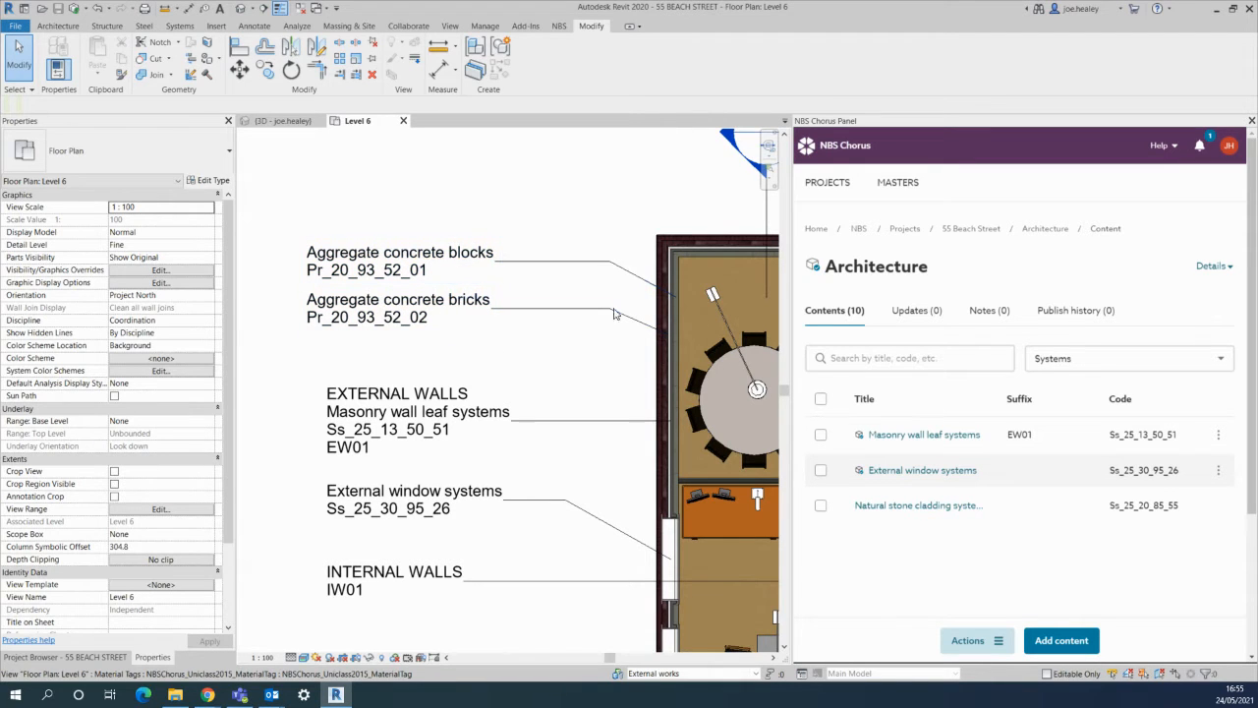
{"action": "scroll", "coordinate": [692, 308], "scroll_direction": "up", "scroll_amount": 2}
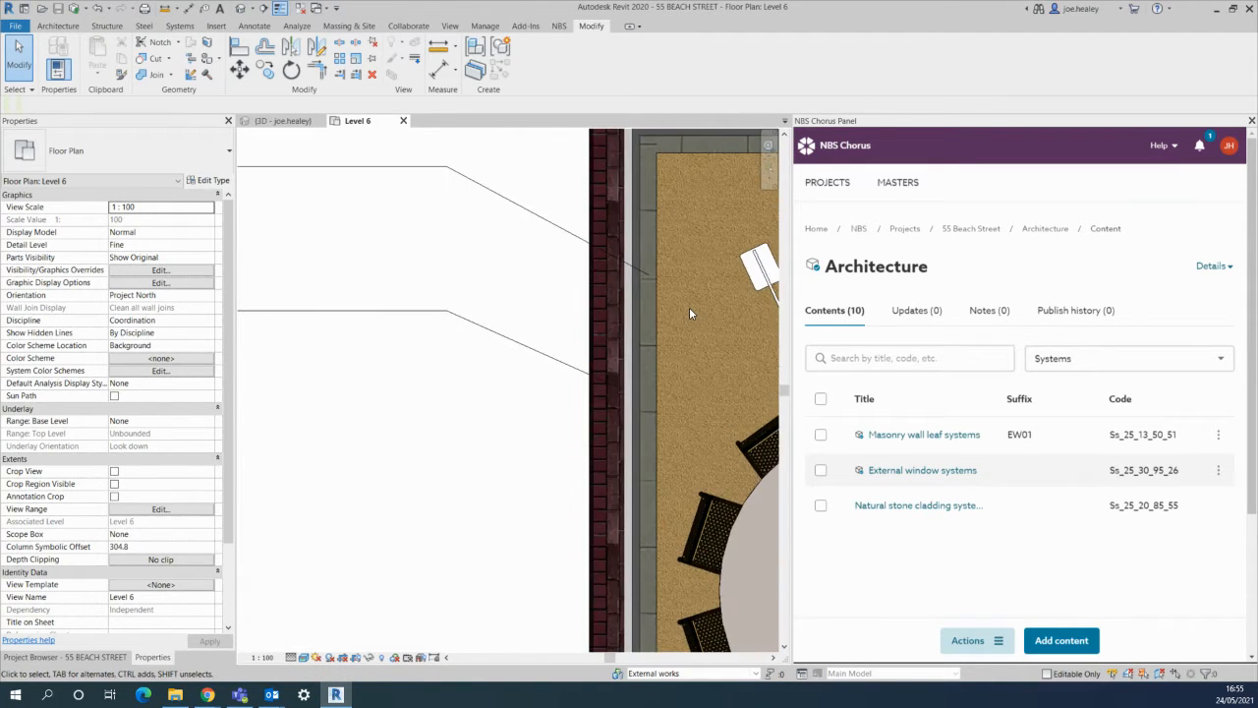
{"action": "scroll", "coordinate": [689, 313], "scroll_direction": "down", "scroll_amount": 2}
{"action": "scroll", "coordinate": [645, 360], "scroll_direction": "down", "scroll_amount": 1}
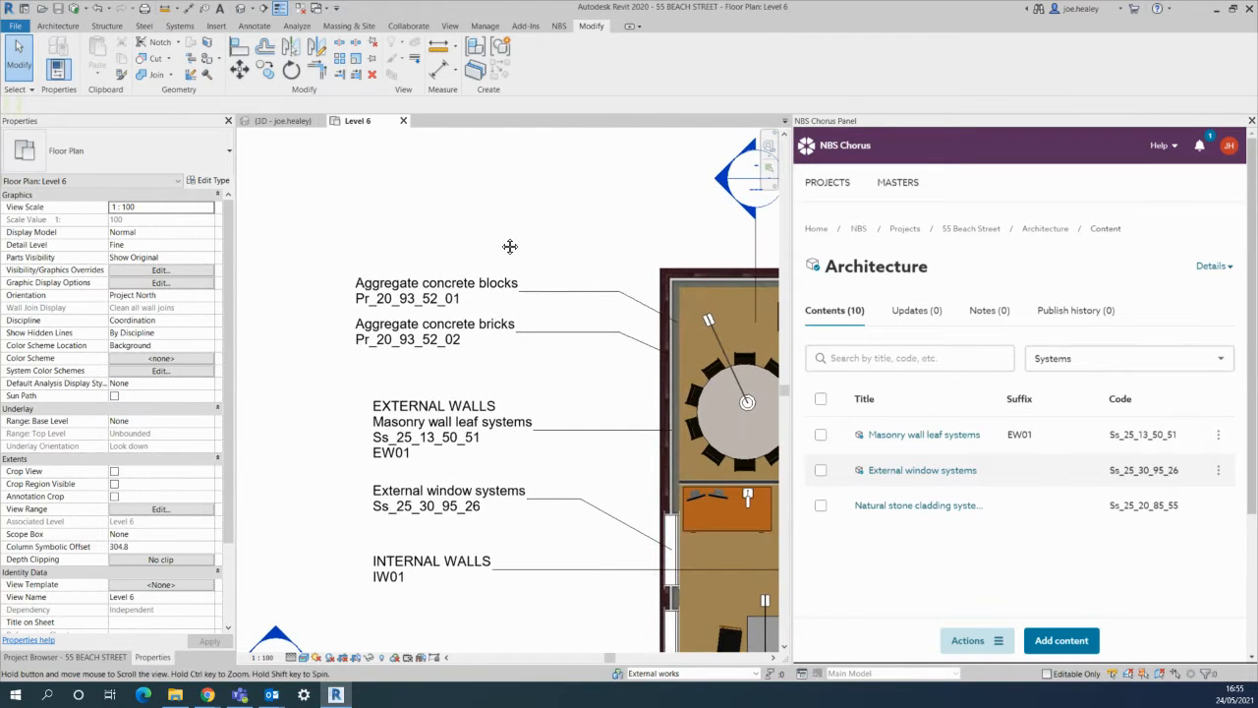
{"action": "left_click", "coordinate": [655, 383]}
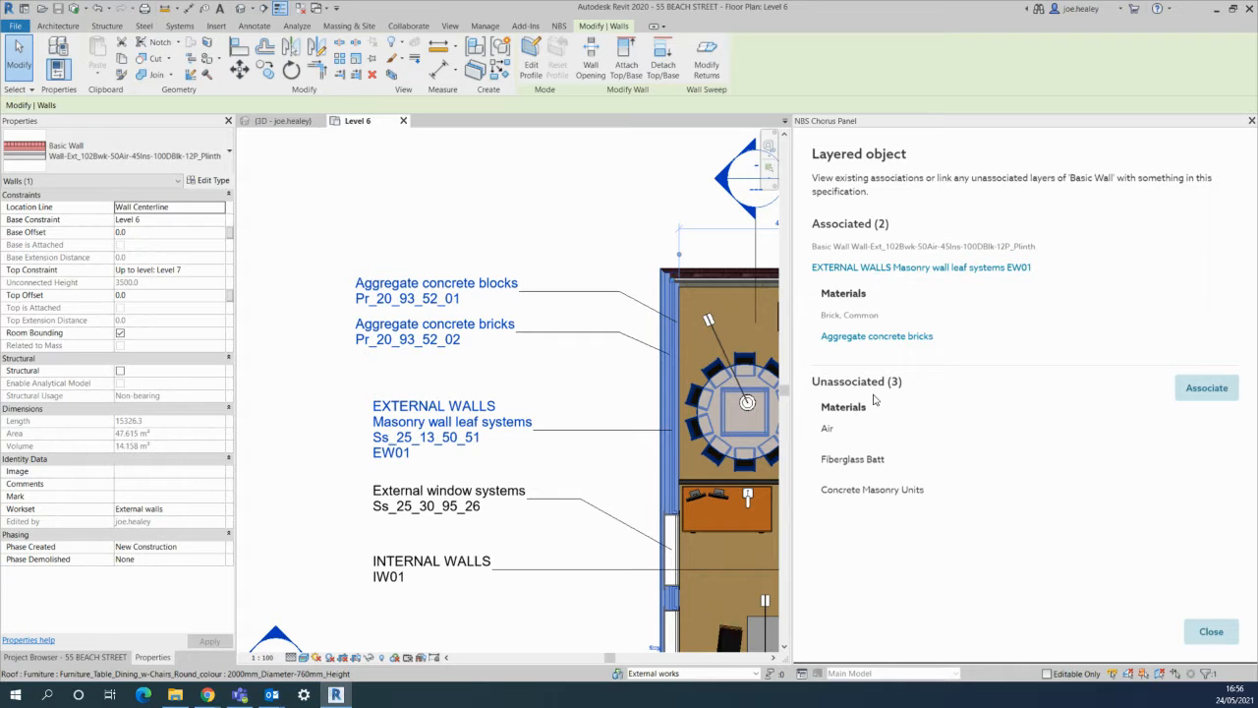
{"action": "left_click", "coordinate": [1209, 631]}
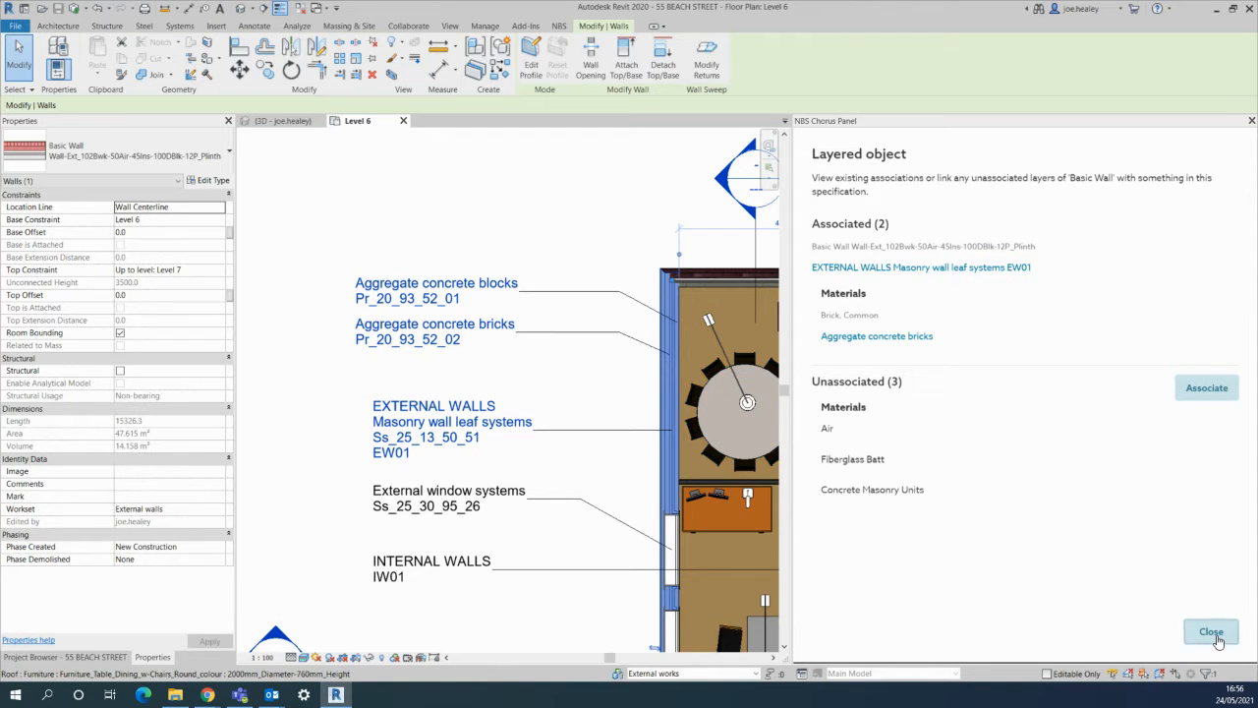
Step: Examine the layer structure in the selected external wall's type properties, leaving it unedited
{"action": "left_click", "coordinate": [207, 180]}
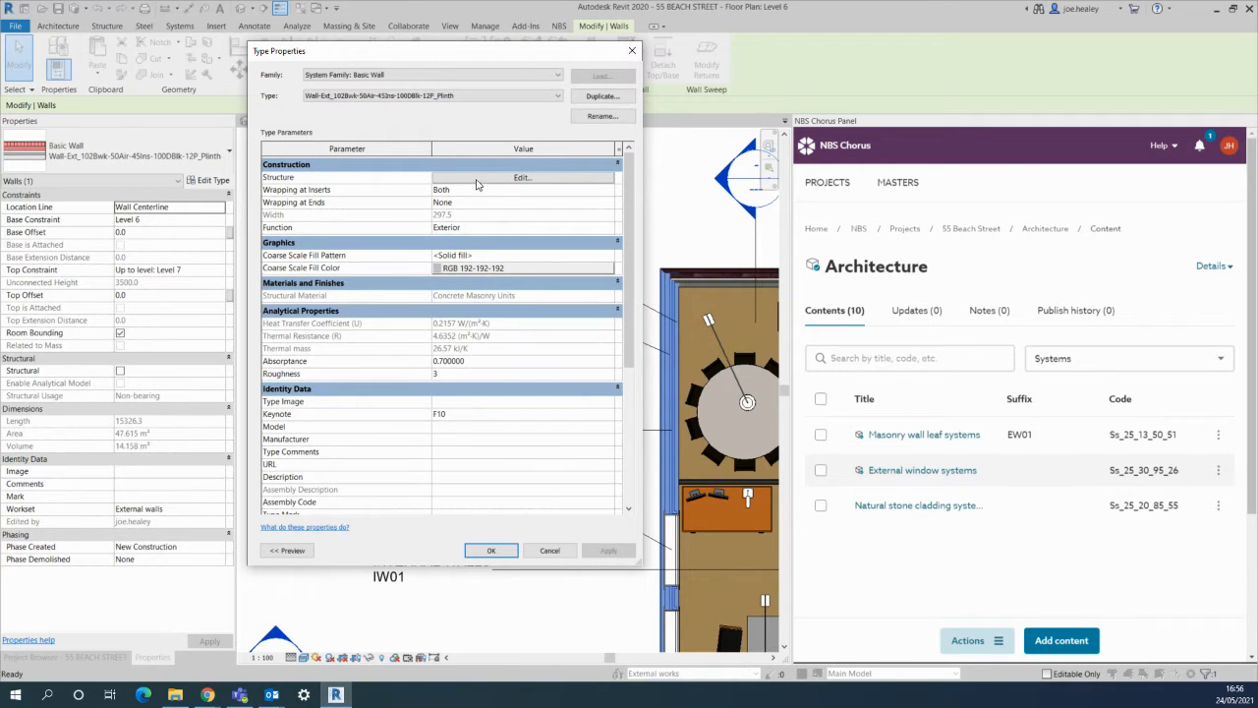
{"action": "left_click", "coordinate": [479, 181]}
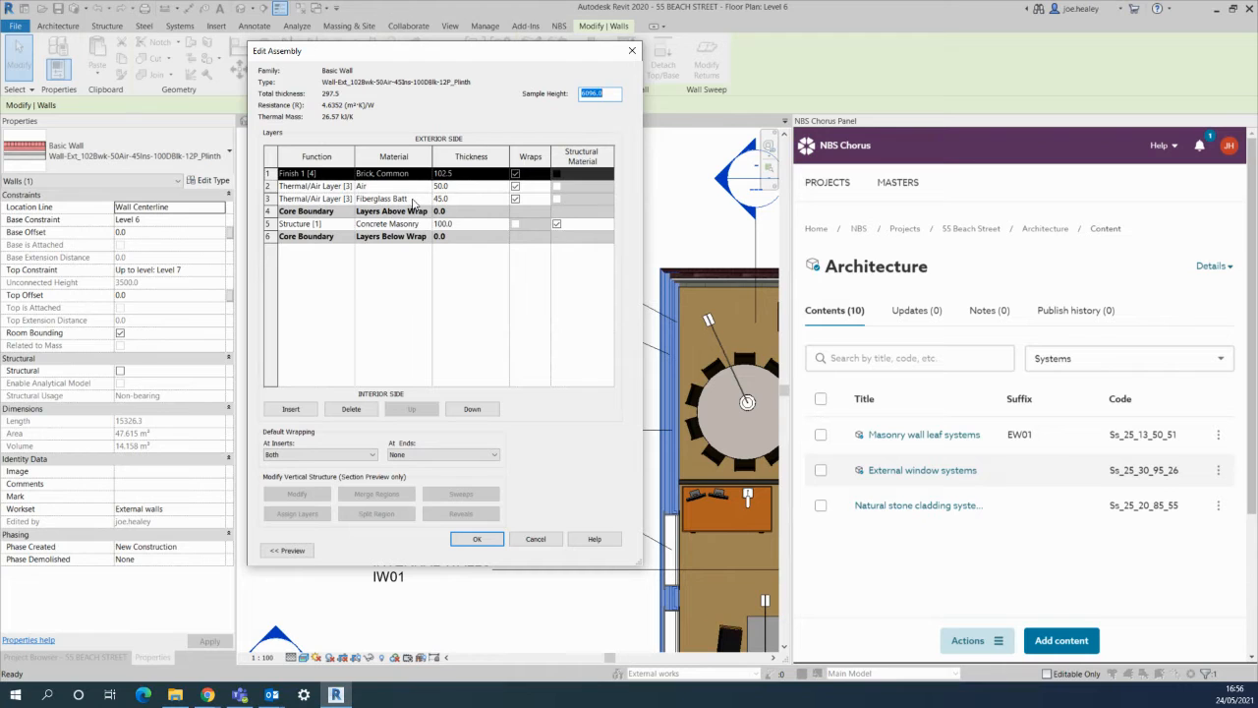
{"action": "left_click", "coordinate": [536, 539]}
{"action": "left_click", "coordinate": [547, 552]}
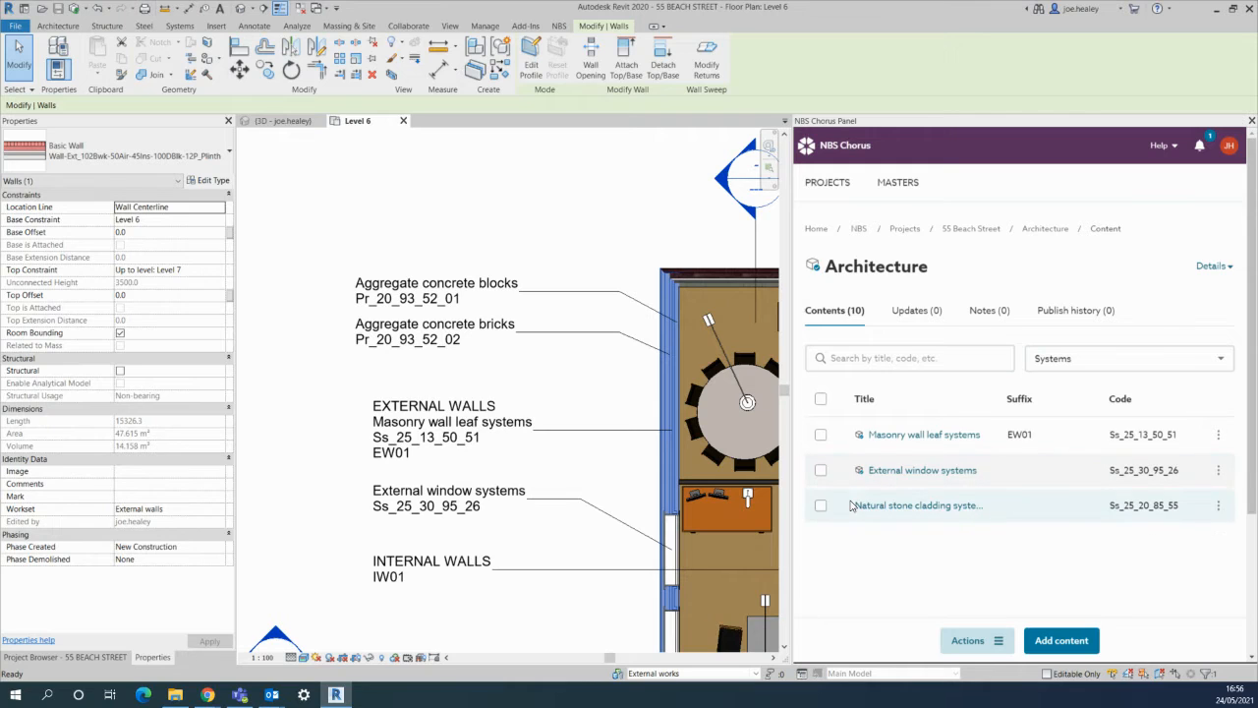
Step: In the EXTERNAL WALLS Masonry wall leaf systems EW01 specification, add Expanded polystyrene (EPS) boards to the Insulation clause
{"action": "left_click", "coordinate": [912, 439]}
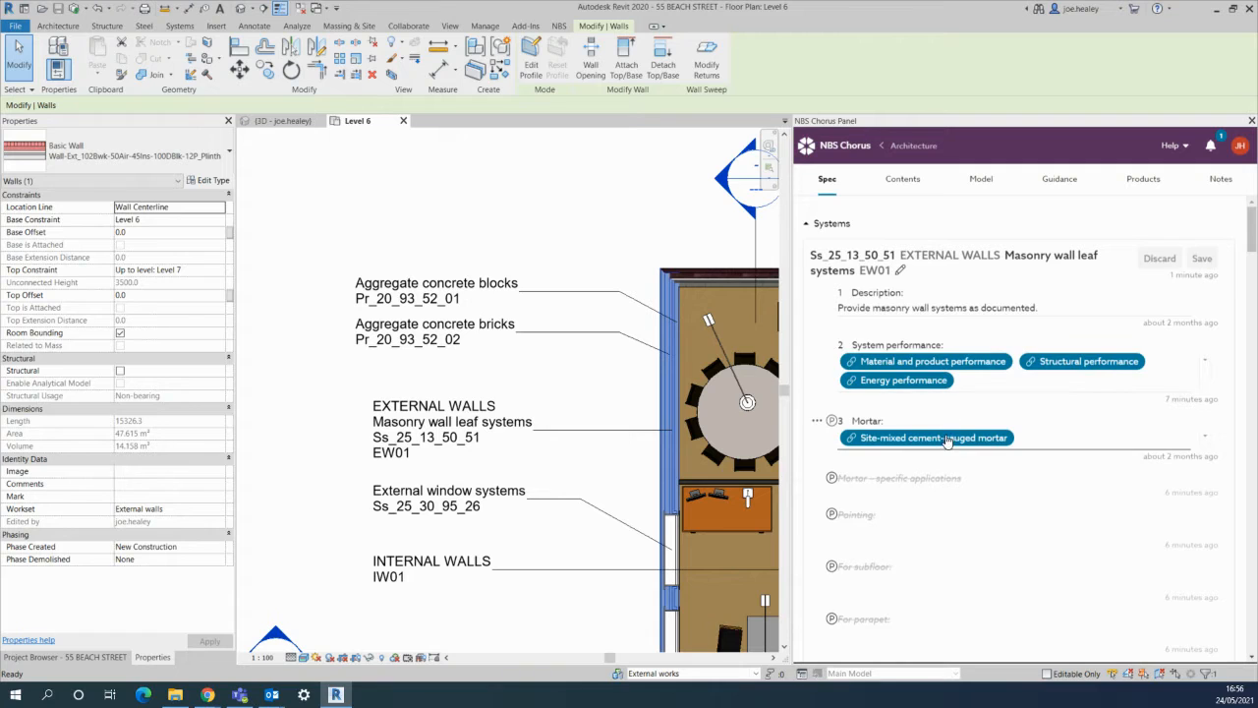
{"action": "scroll", "coordinate": [933, 370], "scroll_direction": "down", "scroll_amount": 3}
{"action": "scroll", "coordinate": [938, 356], "scroll_direction": "down", "scroll_amount": 3}
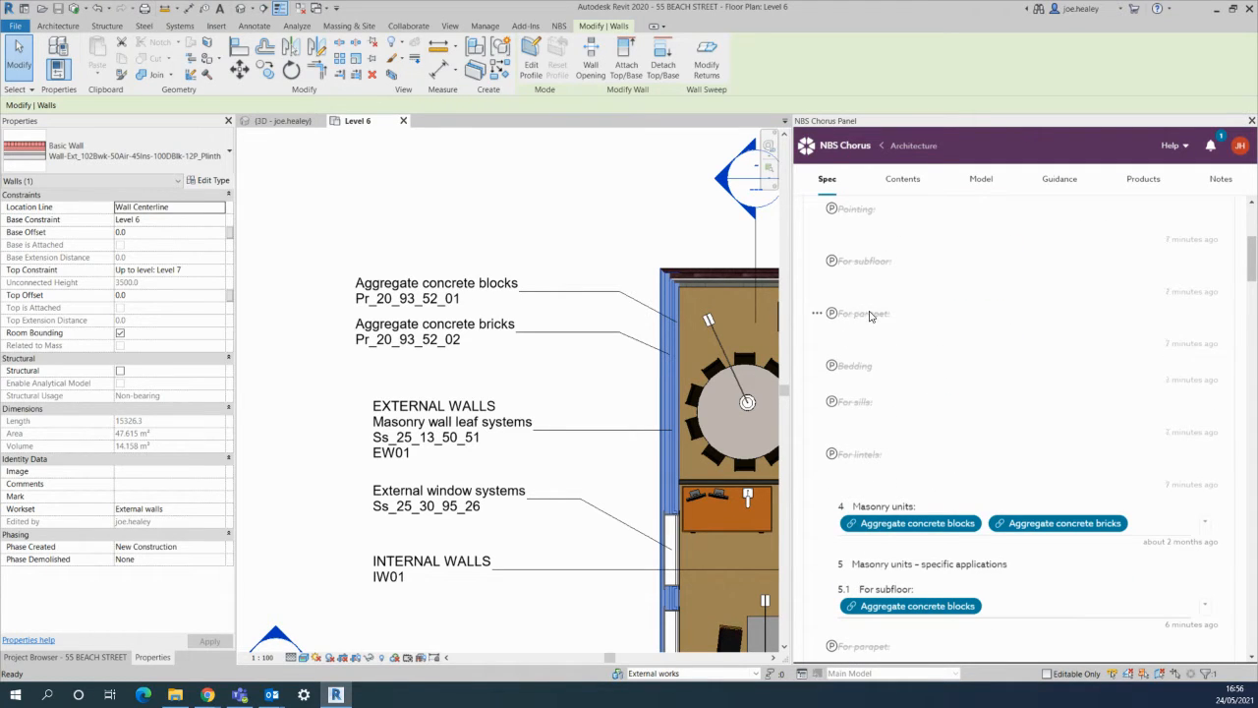
{"action": "scroll", "coordinate": [885, 330], "scroll_direction": "down", "scroll_amount": 3}
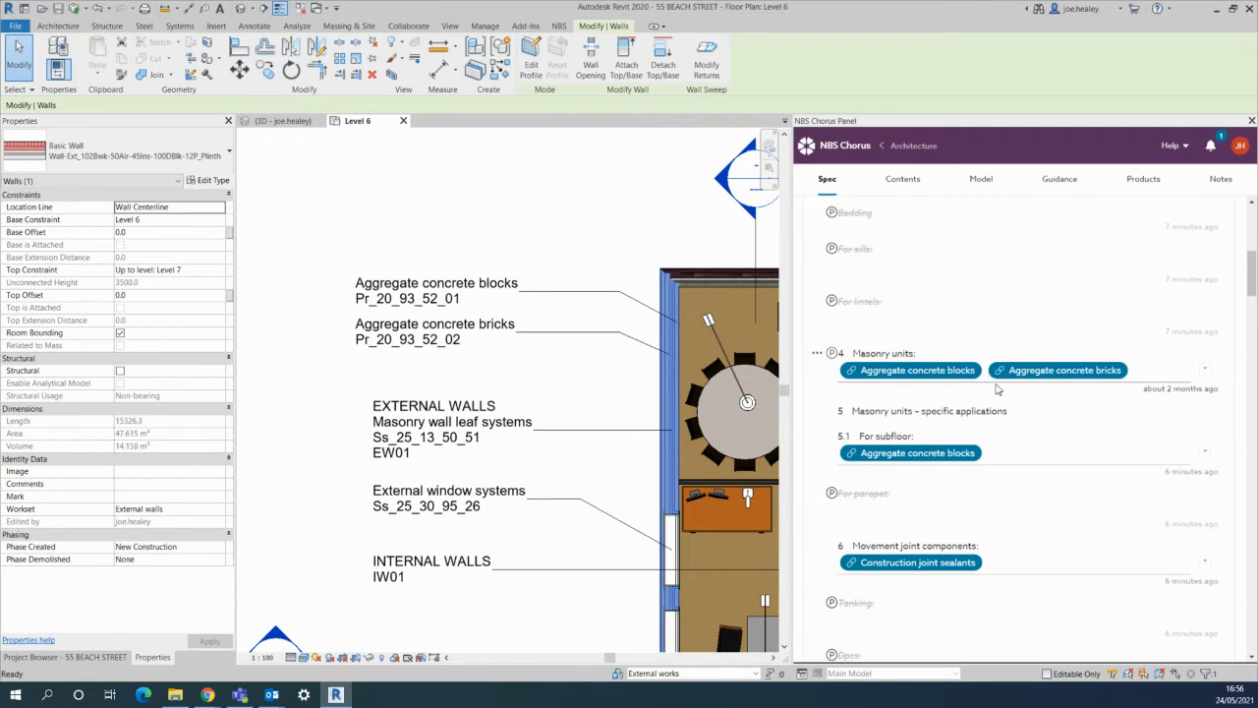
{"action": "scroll", "coordinate": [998, 385], "scroll_direction": "down", "scroll_amount": 3}
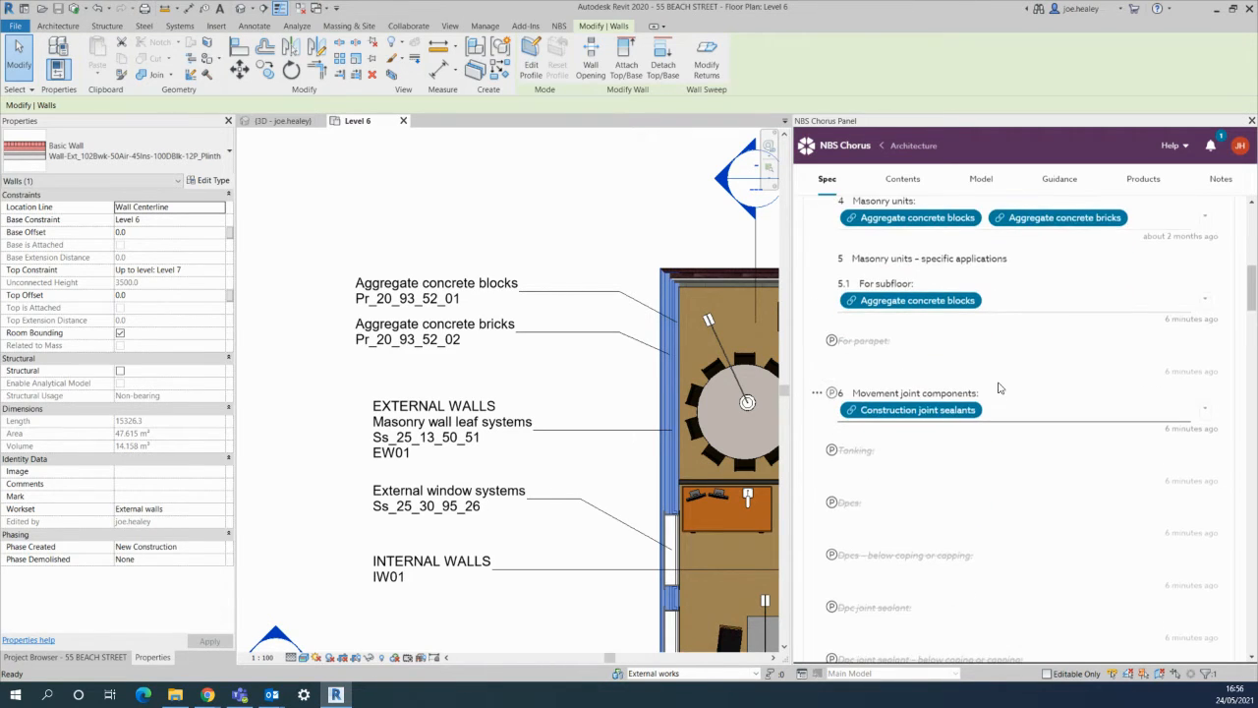
{"action": "scroll", "coordinate": [998, 387], "scroll_direction": "down", "scroll_amount": 3}
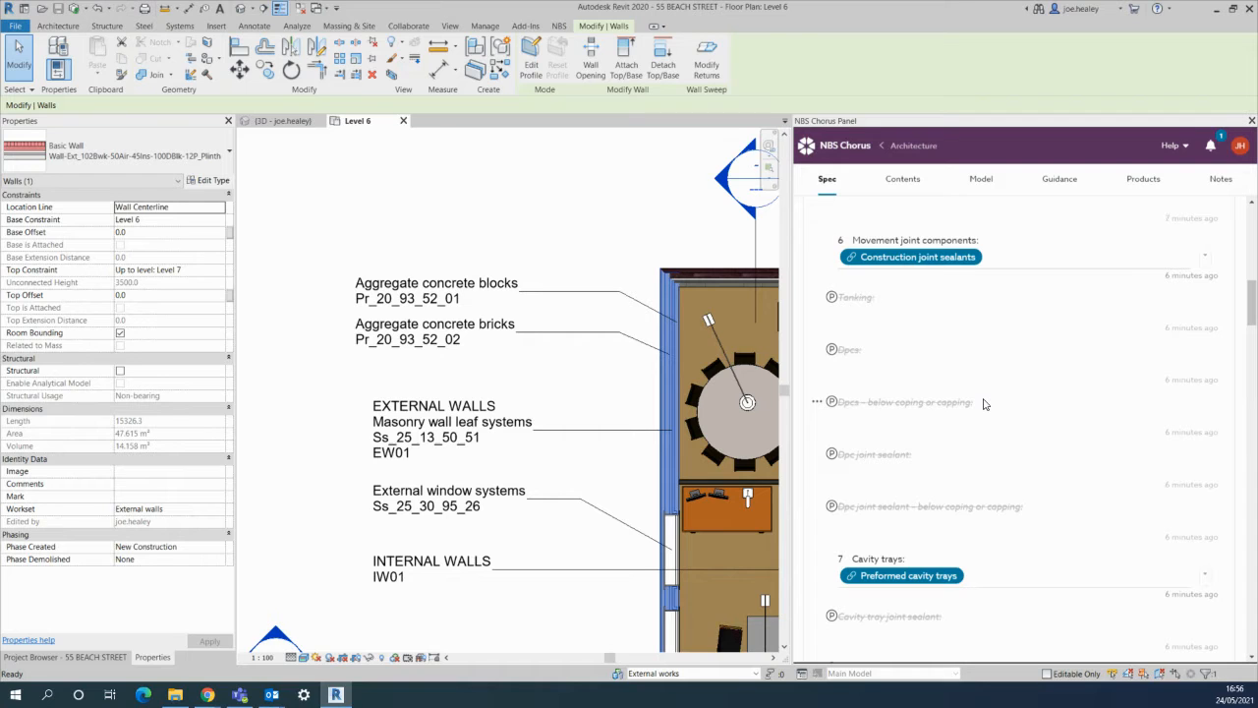
{"action": "scroll", "coordinate": [983, 404], "scroll_direction": "down", "scroll_amount": 10}
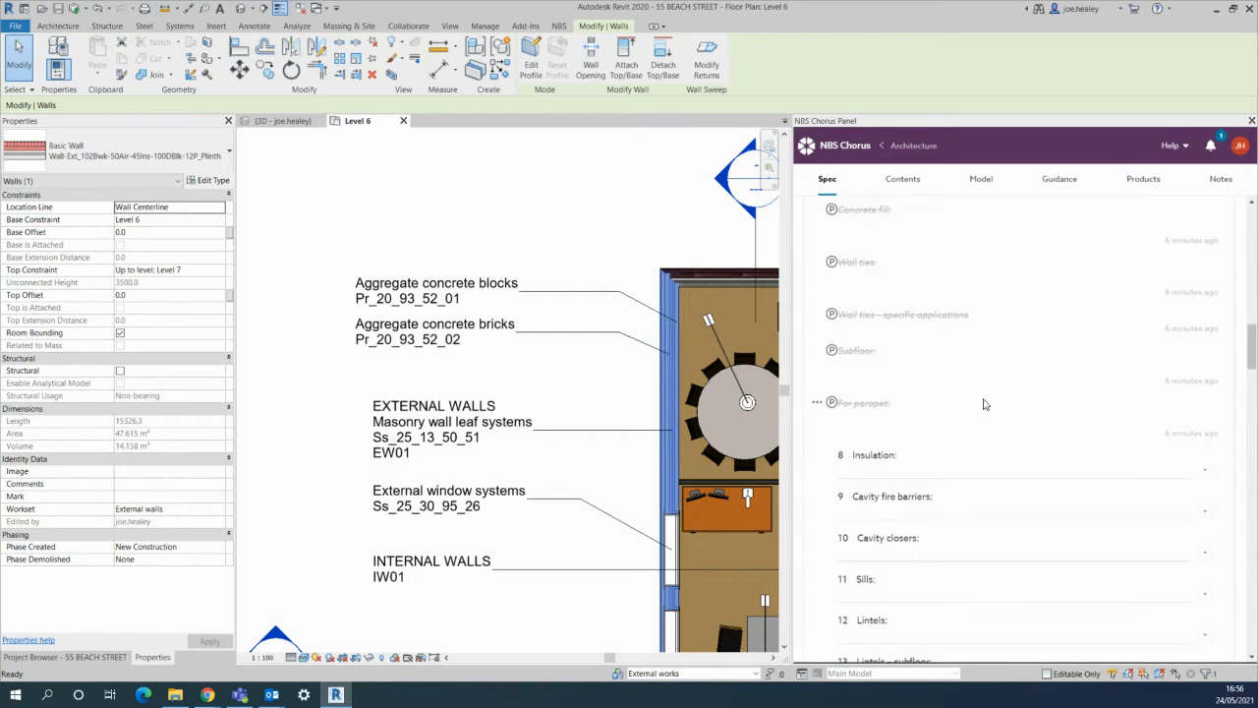
{"action": "scroll", "coordinate": [983, 403], "scroll_direction": "down", "scroll_amount": 3}
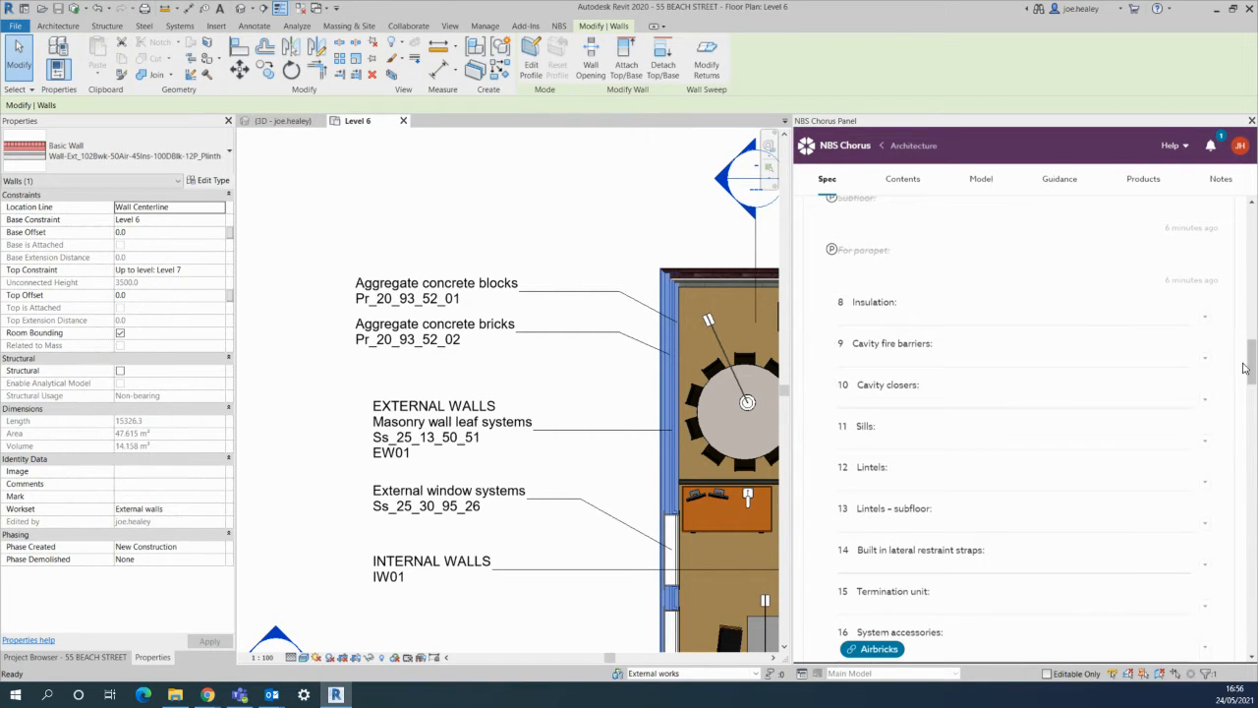
{"action": "left_click_drag", "start_coordinate": [1253, 365], "coordinate": [1254, 369]}
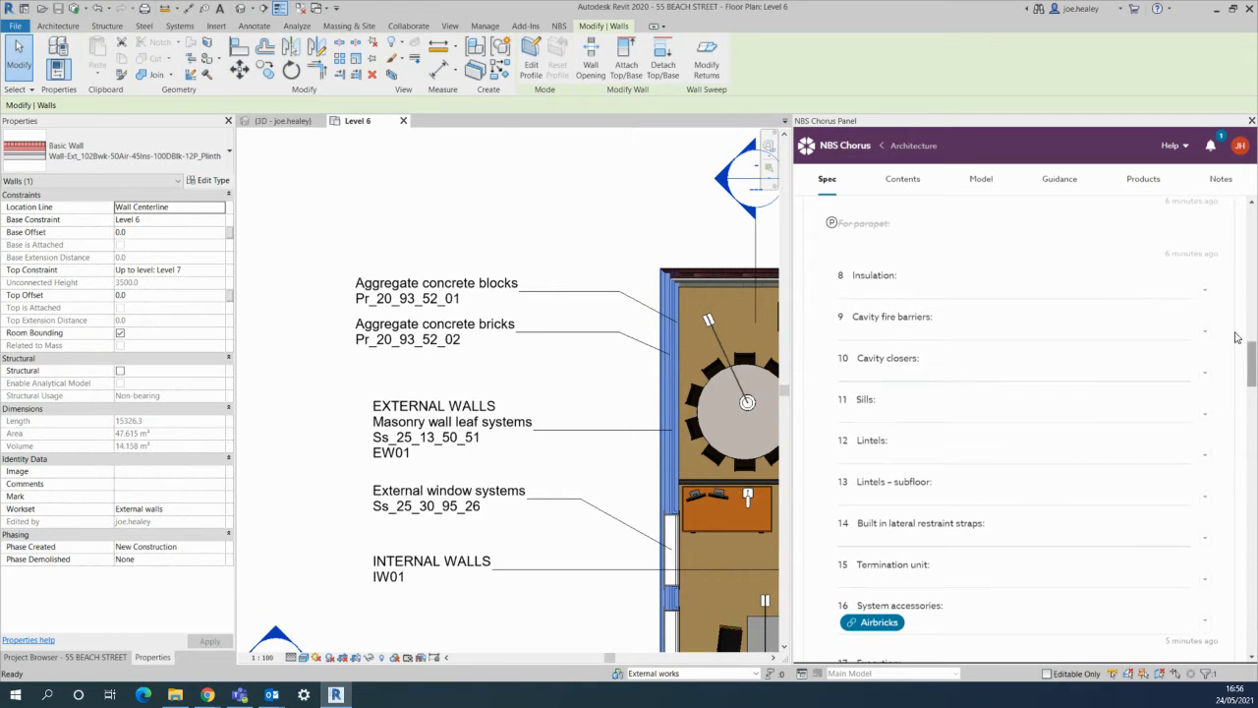
{"action": "left_click", "coordinate": [1205, 291]}
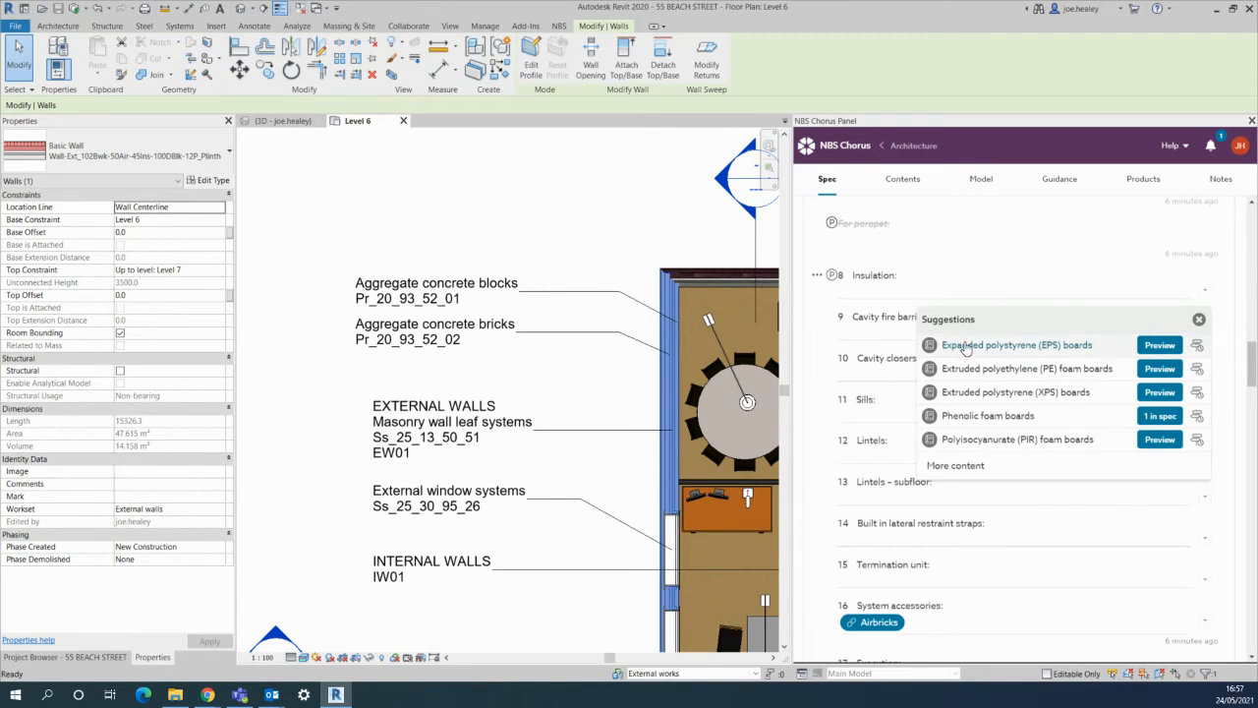
{"action": "left_click", "coordinate": [965, 346]}
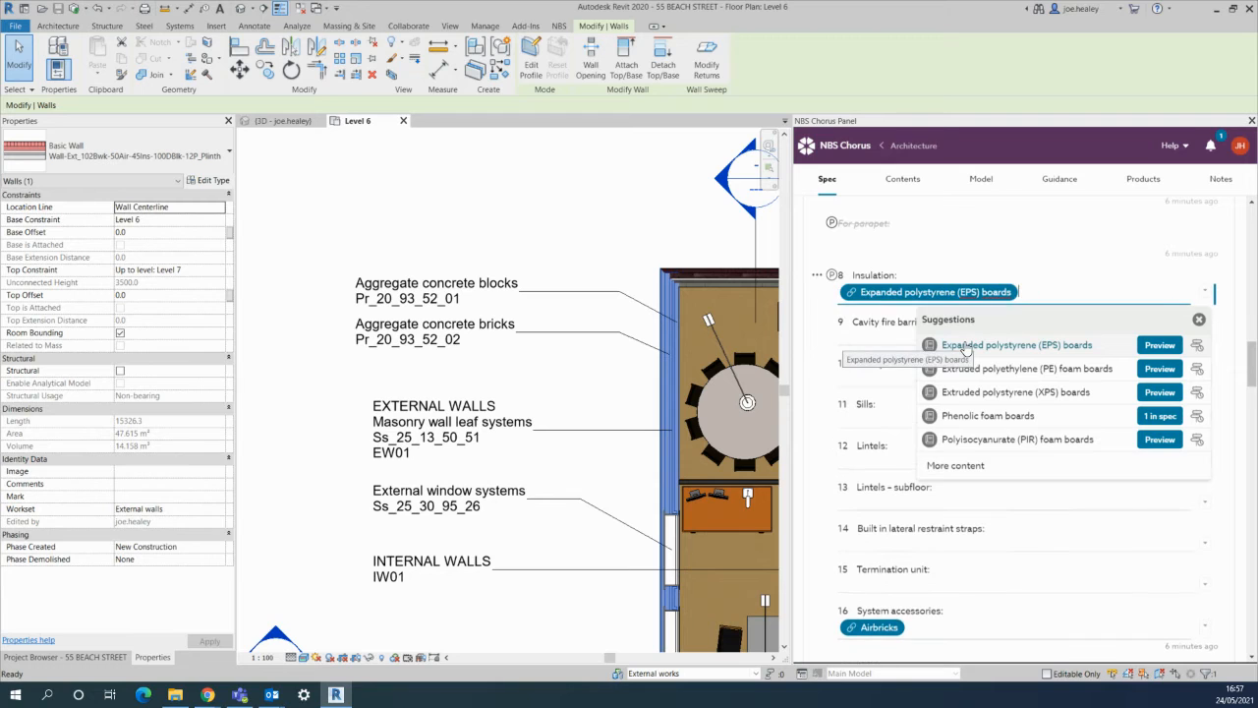
Step: Save the wall system specification changes and go to the linked Expanded polystyrene (EPS) boards product clause to review it
{"action": "left_click", "coordinate": [961, 294]}
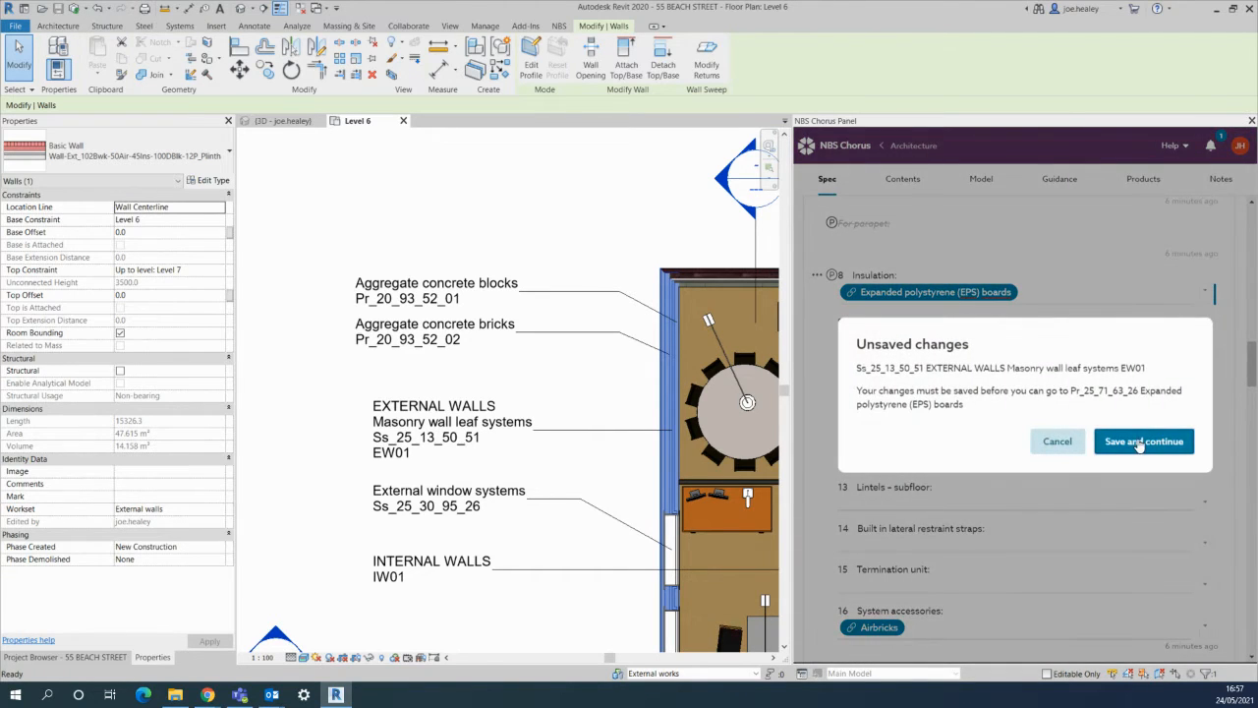
{"action": "left_click", "coordinate": [1138, 444]}
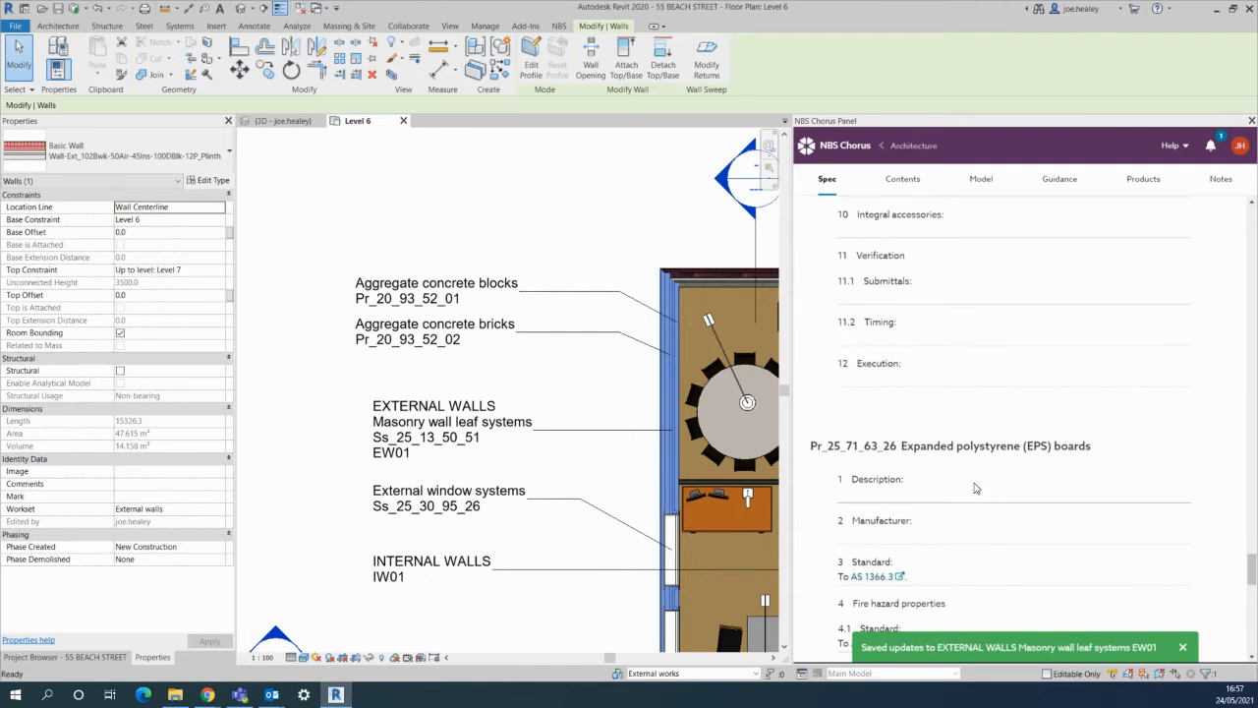
{"action": "scroll", "coordinate": [972, 489], "scroll_direction": "down", "scroll_amount": 2}
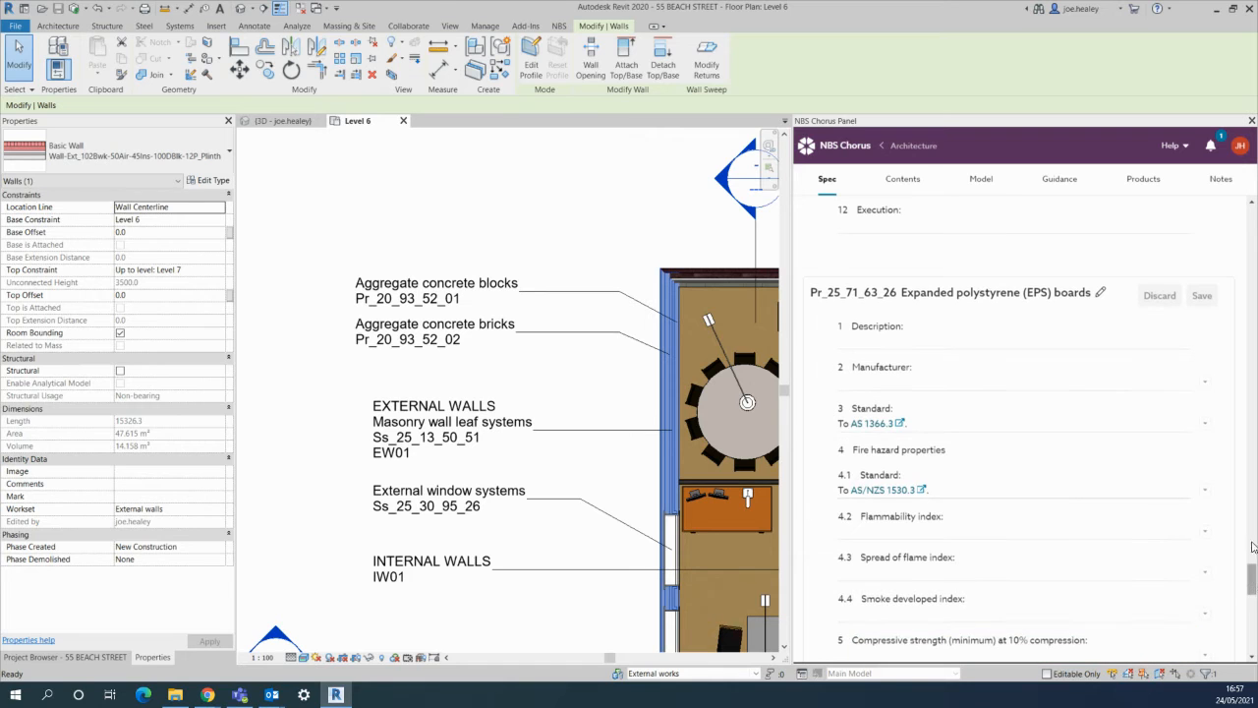
{"action": "scroll", "coordinate": [1252, 548], "scroll_direction": "up", "scroll_amount": 10}
Step: From the specification contents, associate Expanded polystyrene (EPS) boards with the selected wall's Fiberglass Batt material
{"action": "left_click", "coordinate": [903, 181]}
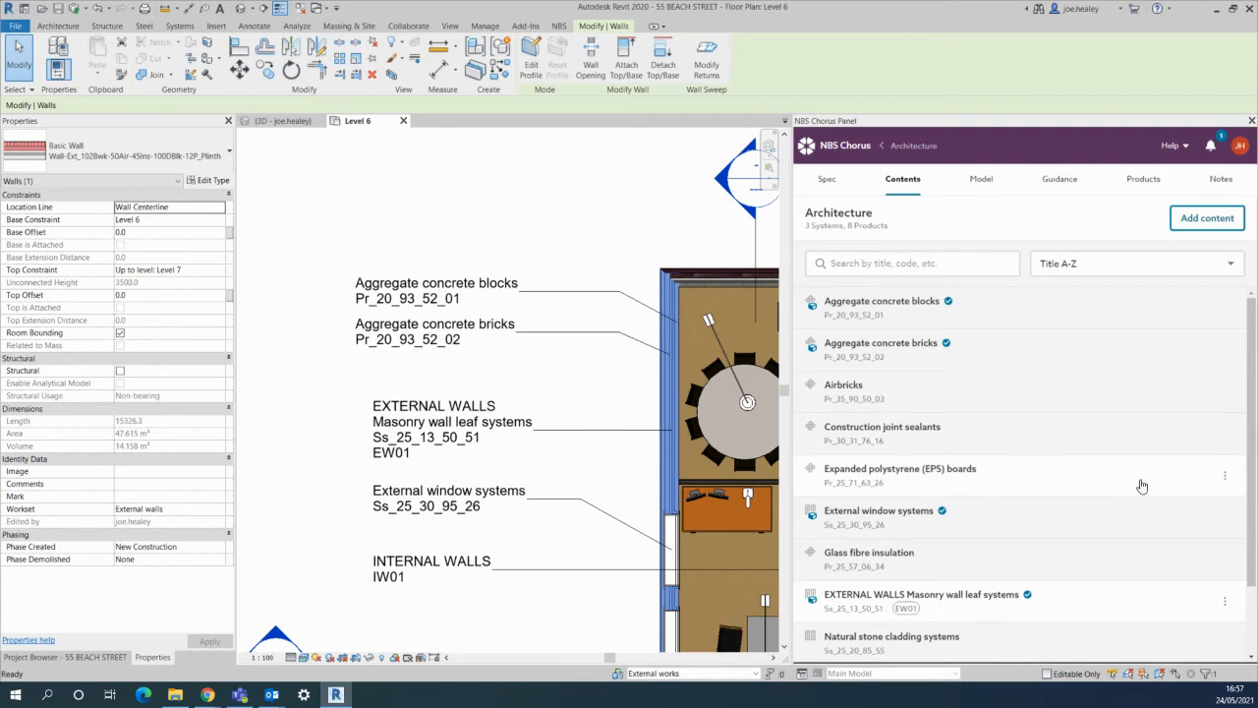
{"action": "left_click", "coordinate": [1226, 478]}
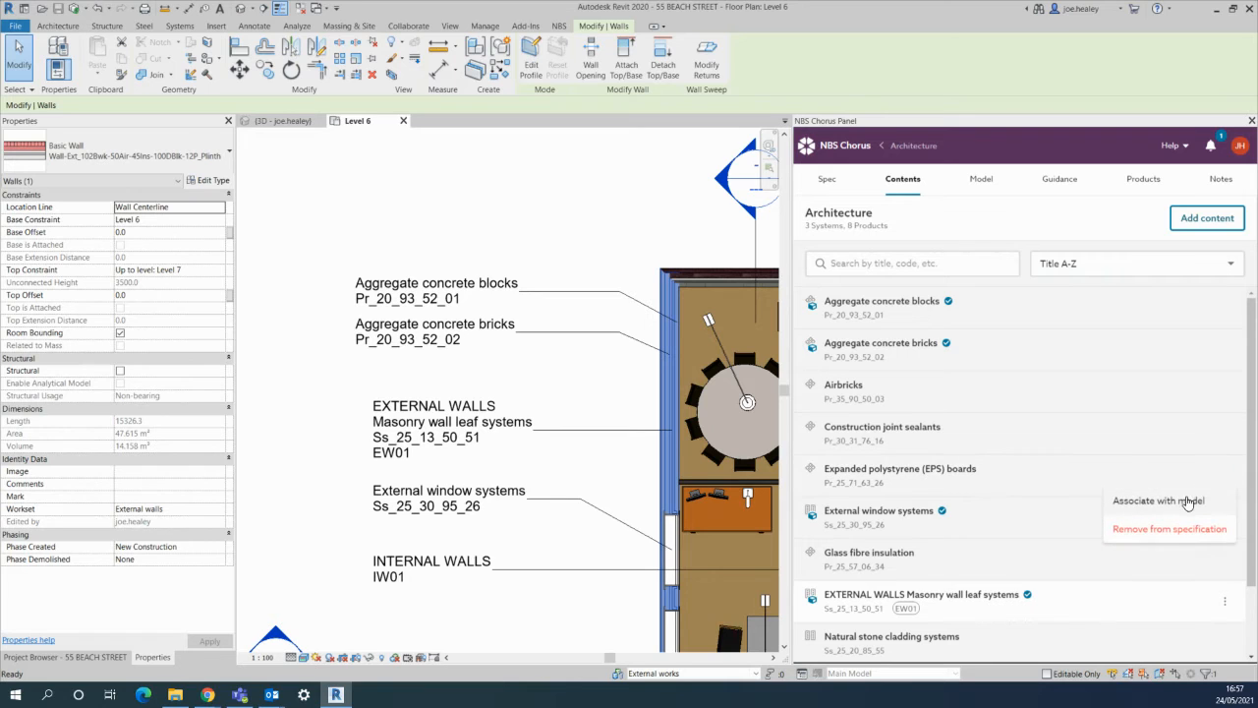
{"action": "left_click", "coordinate": [1184, 503]}
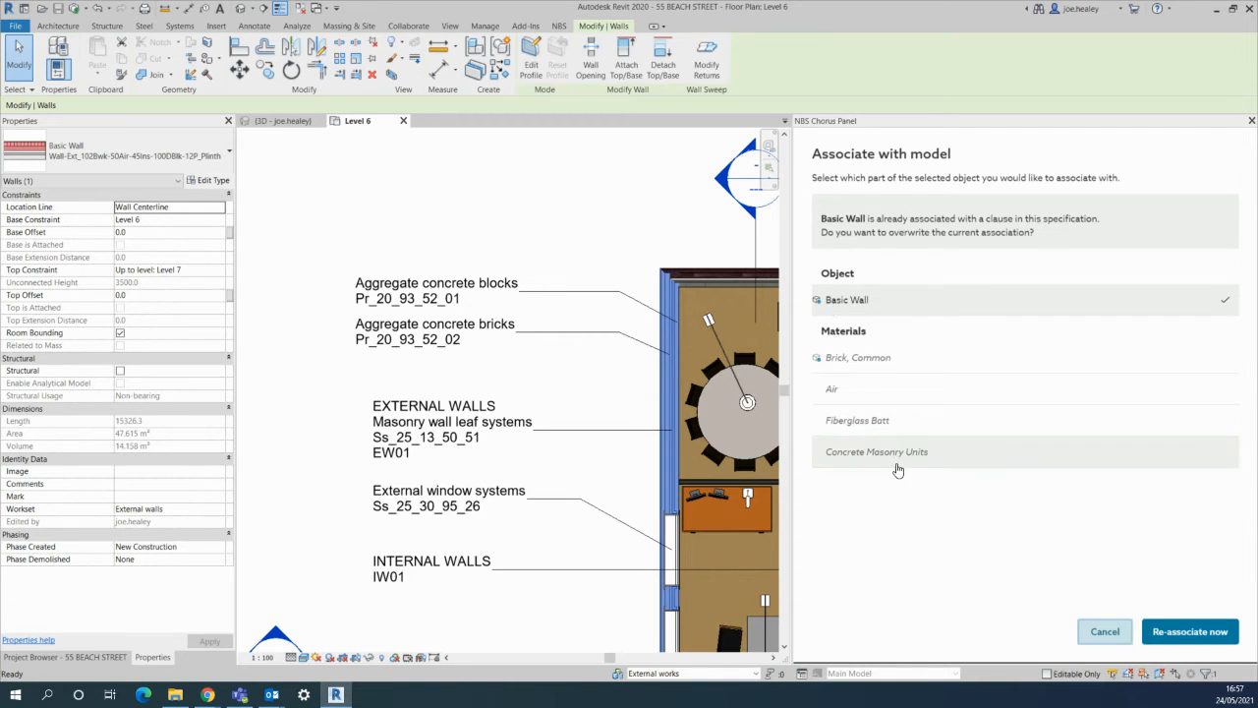
{"action": "left_click", "coordinate": [901, 423]}
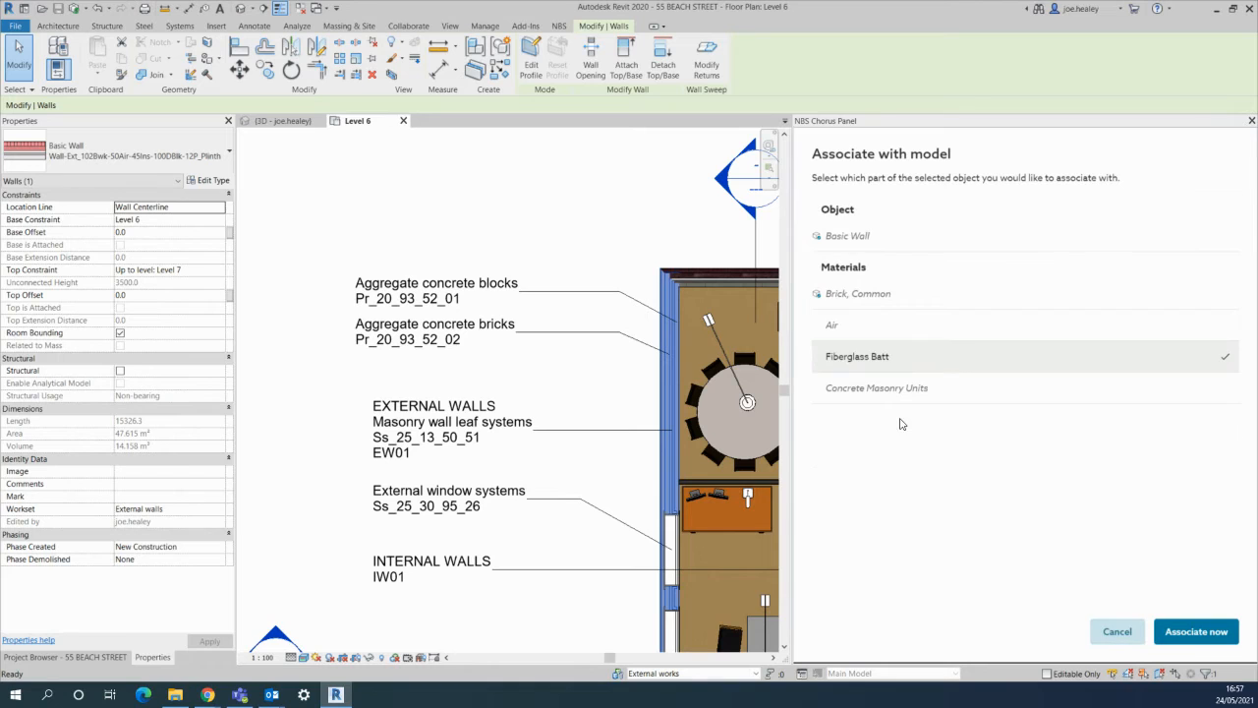
{"action": "left_click", "coordinate": [1187, 631]}
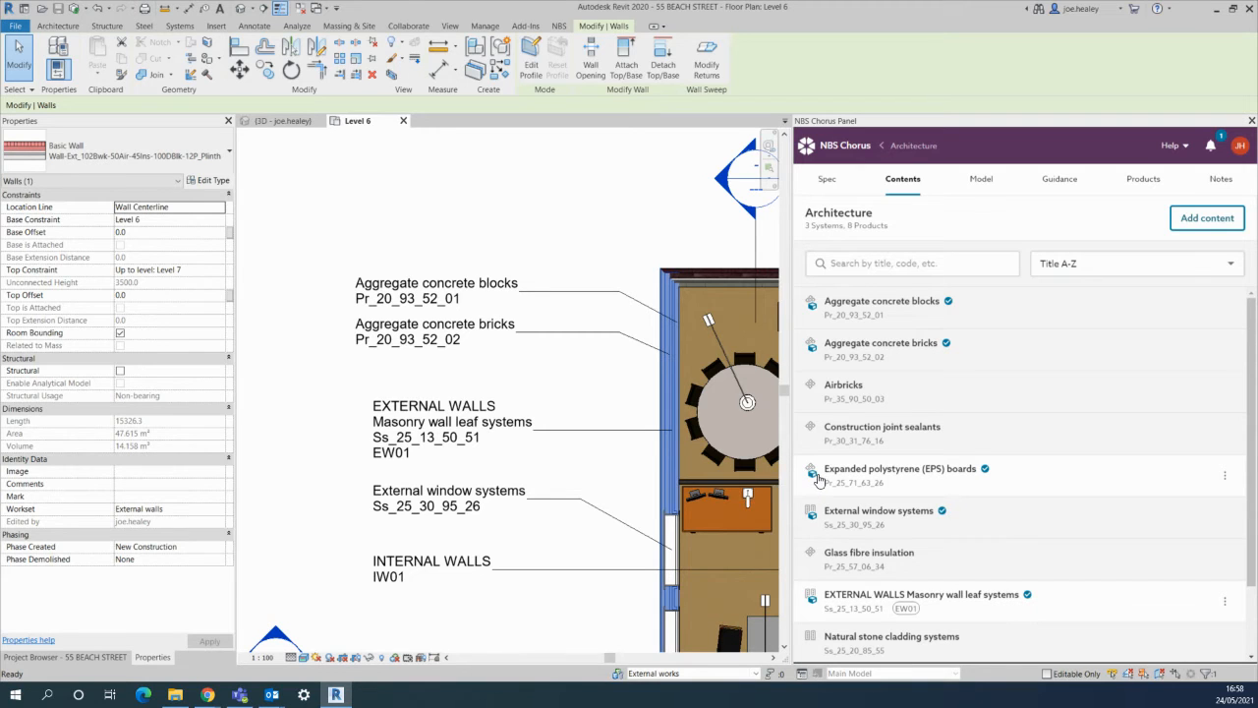
Step: Reselect the external wall and check the custom material parameters of its Fiberglass Batt layer for the specification code and title
{"action": "left_click", "coordinate": [632, 373]}
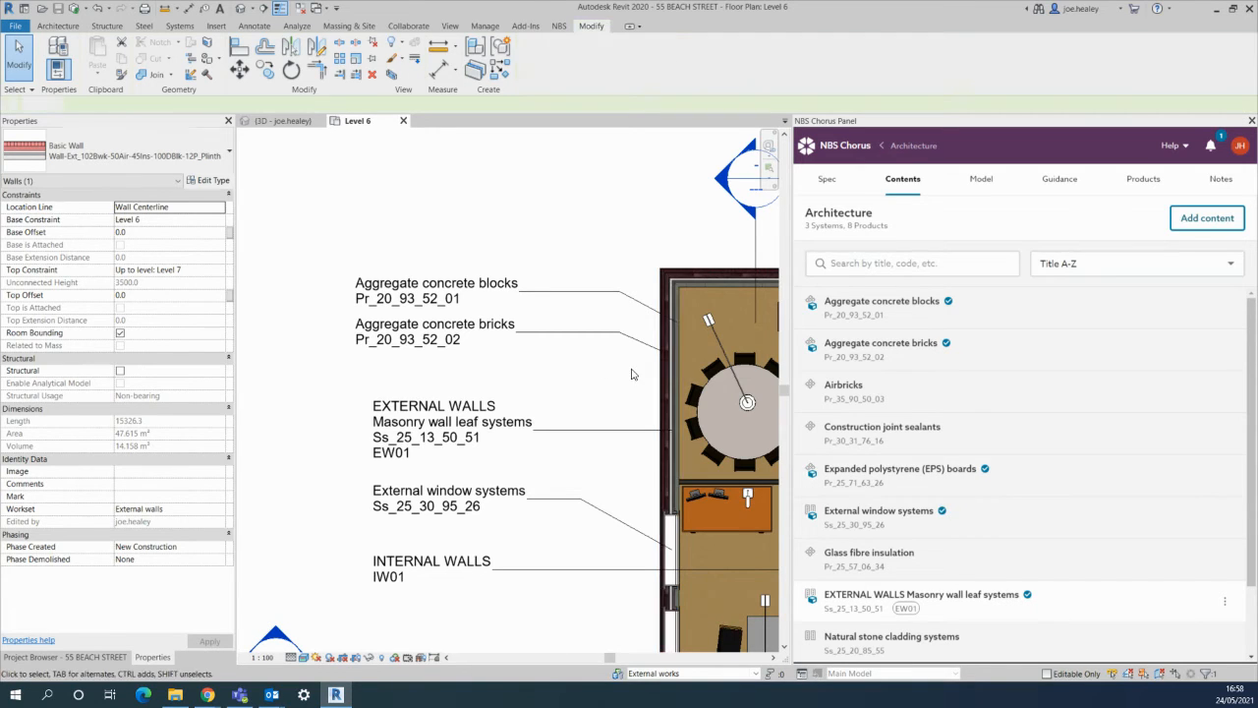
{"action": "left_click", "coordinate": [664, 378]}
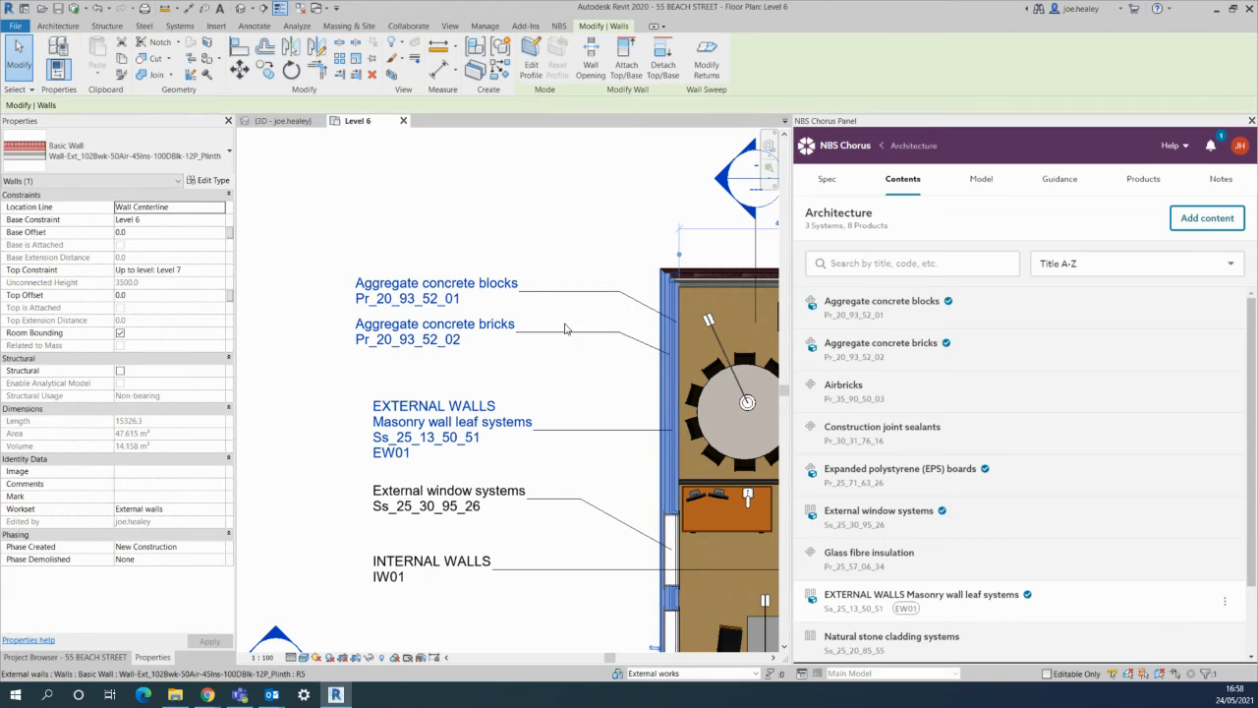
{"action": "left_click", "coordinate": [210, 180]}
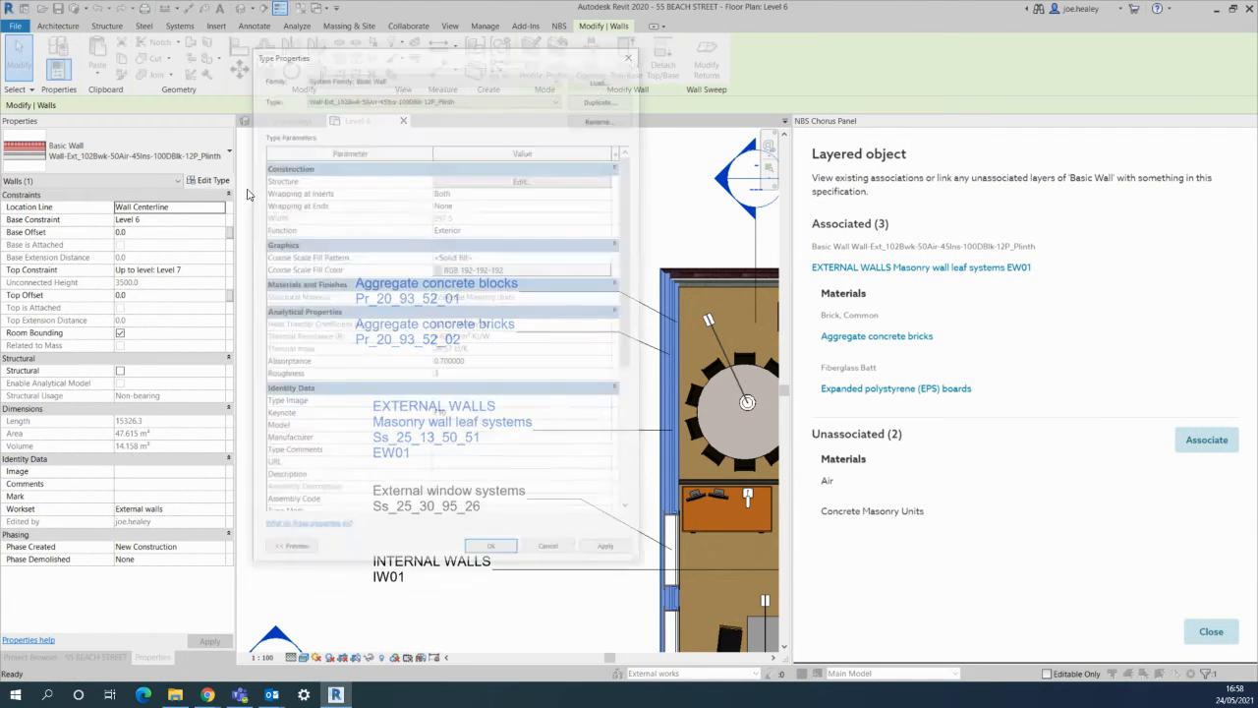
{"action": "left_click", "coordinate": [478, 179]}
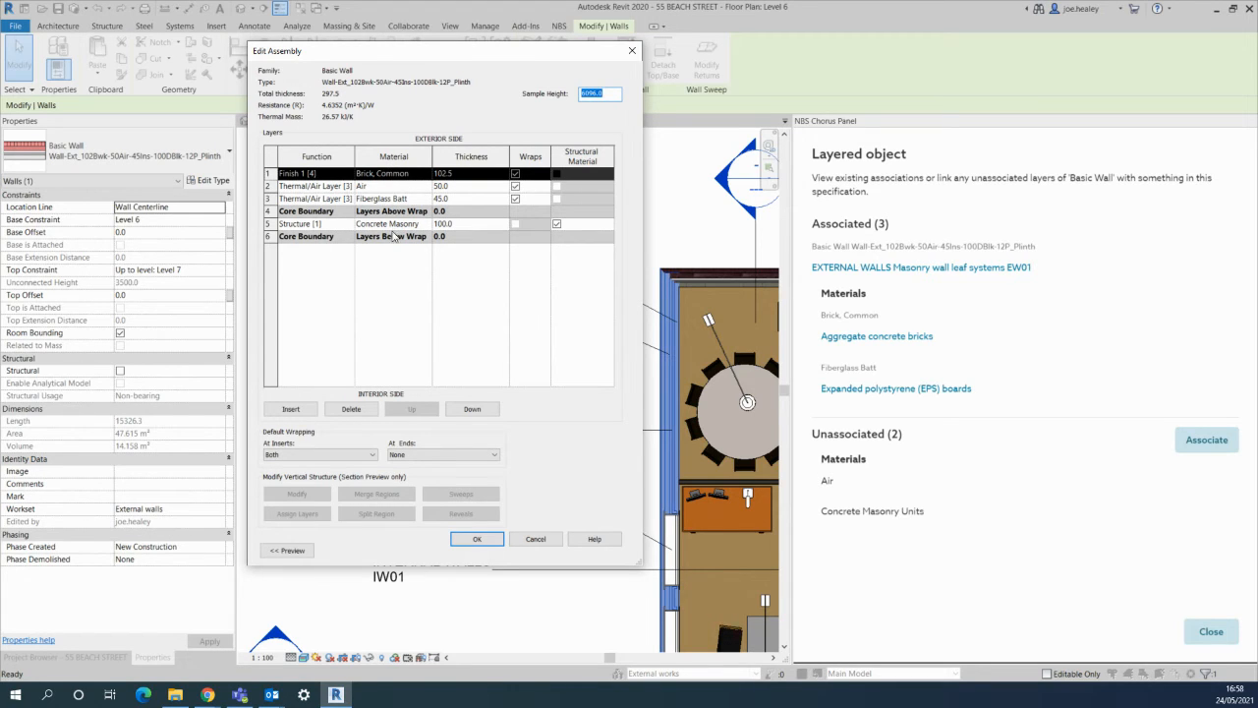
{"action": "left_click", "coordinate": [428, 199]}
{"action": "left_click", "coordinate": [427, 199]}
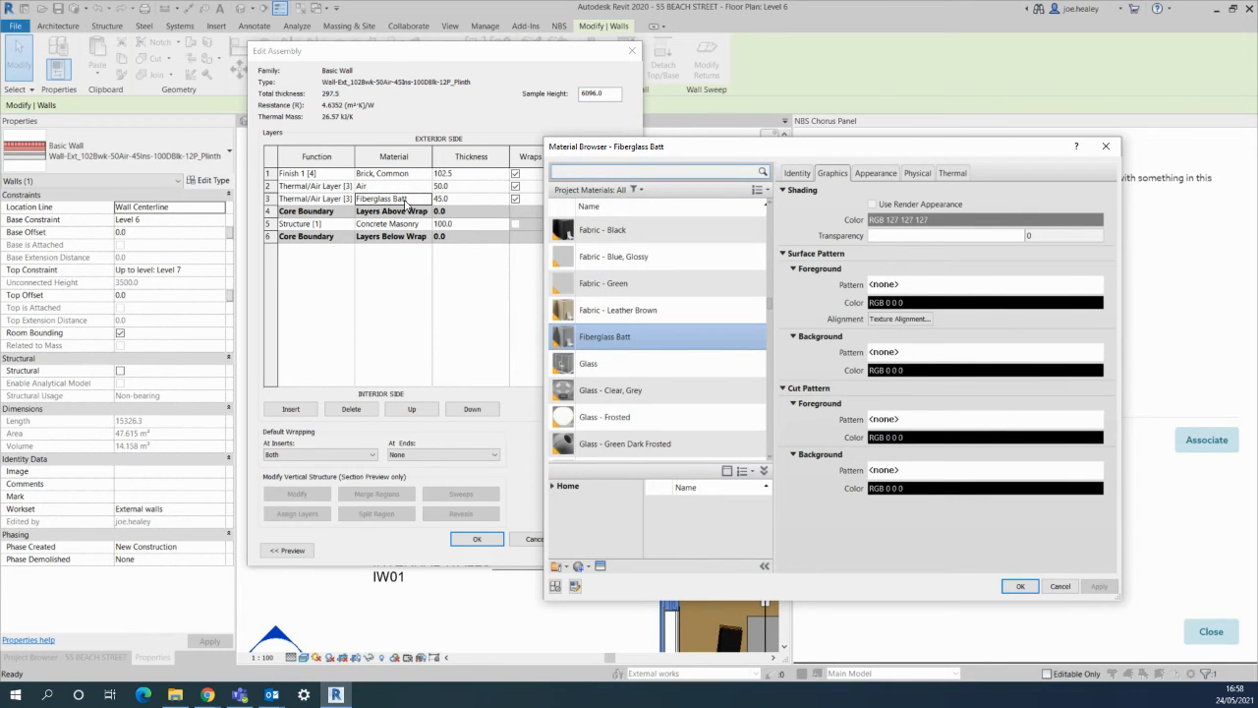
{"action": "scroll", "coordinate": [639, 339], "scroll_direction": "down", "scroll_amount": 1}
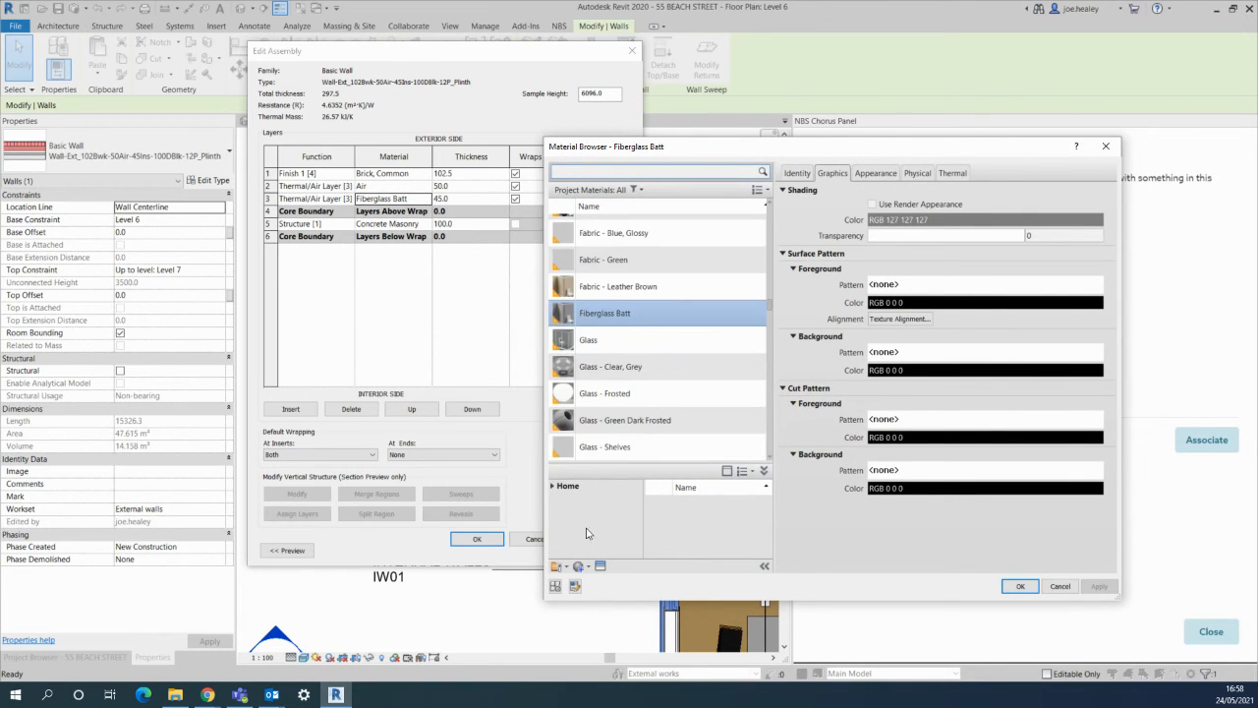
{"action": "left_click", "coordinate": [575, 586]}
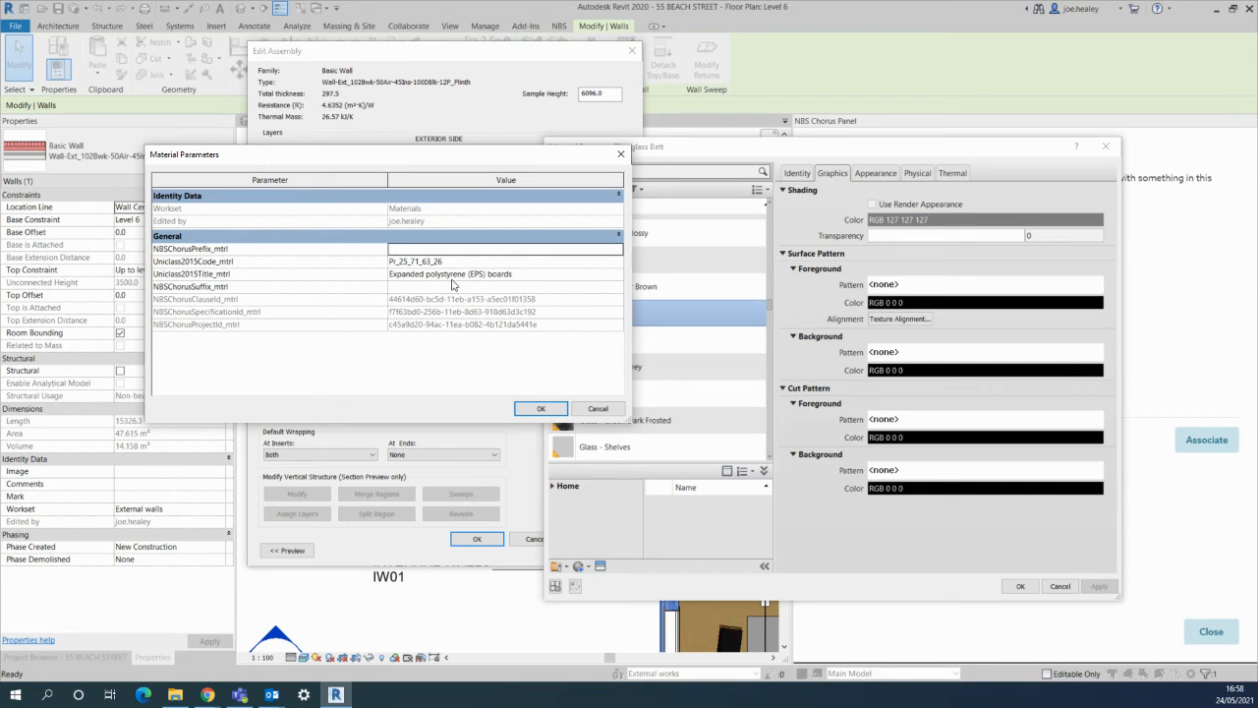
{"action": "left_click", "coordinate": [545, 408]}
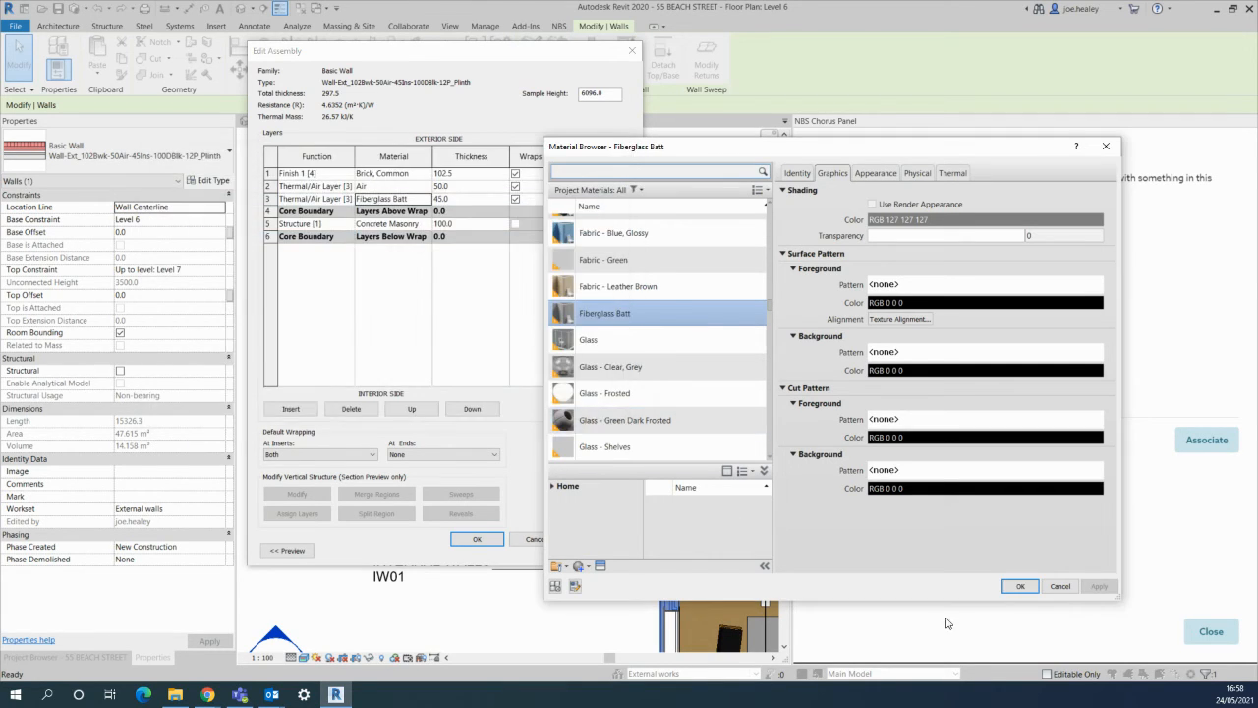
{"action": "left_click", "coordinate": [1020, 586]}
{"action": "left_click", "coordinate": [476, 539]}
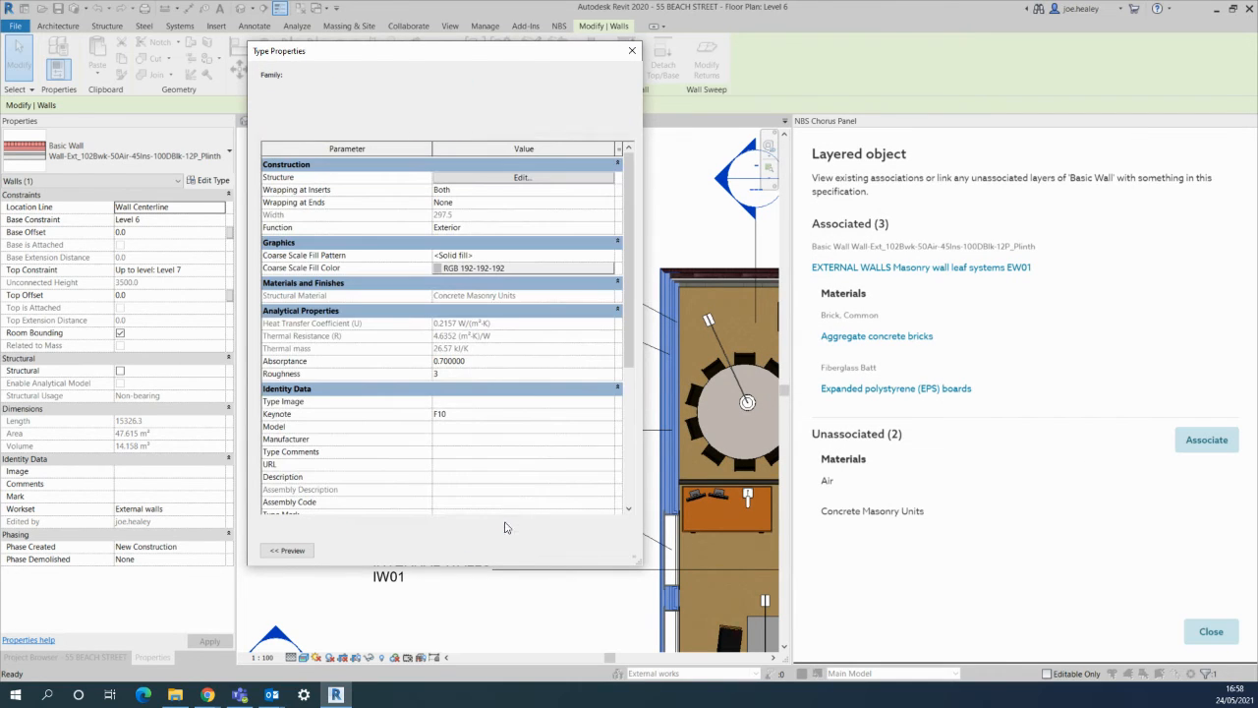
Step: Close the wall's type properties and add a material tag to the external wall's insulation layer, placed above the Aggregate concrete blocks tag
{"action": "left_click", "coordinate": [510, 551]}
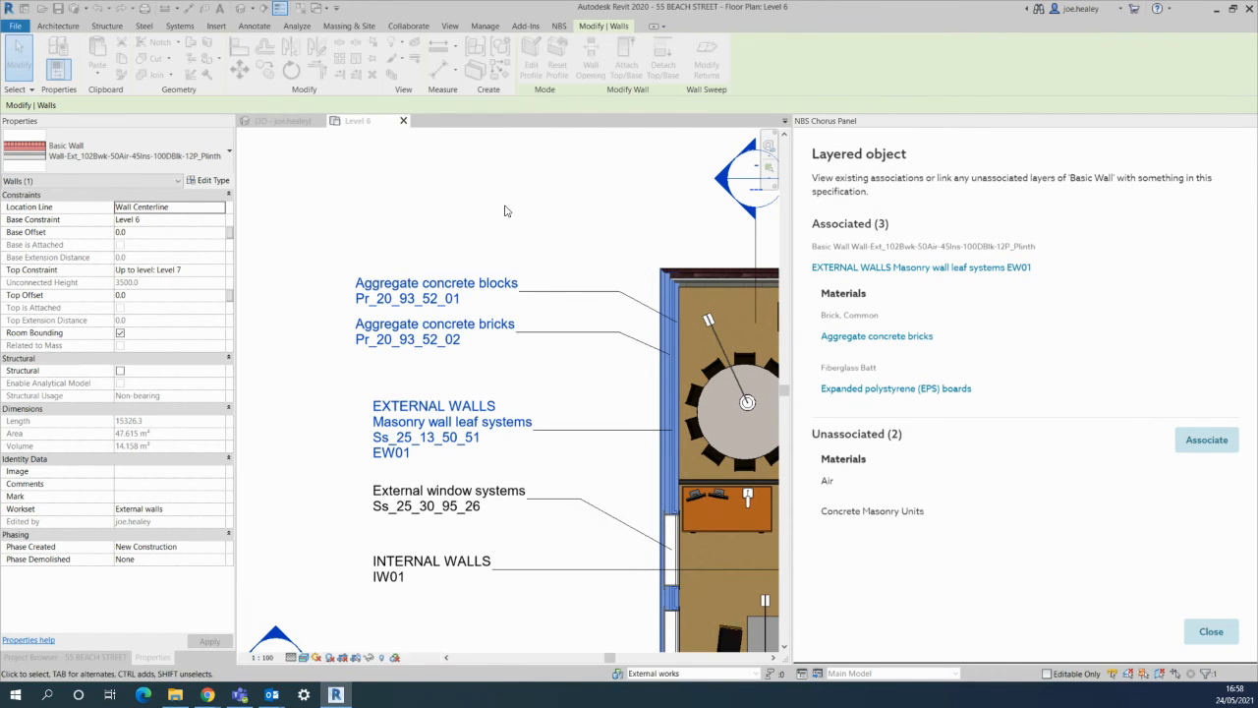
{"action": "left_click", "coordinate": [536, 225]}
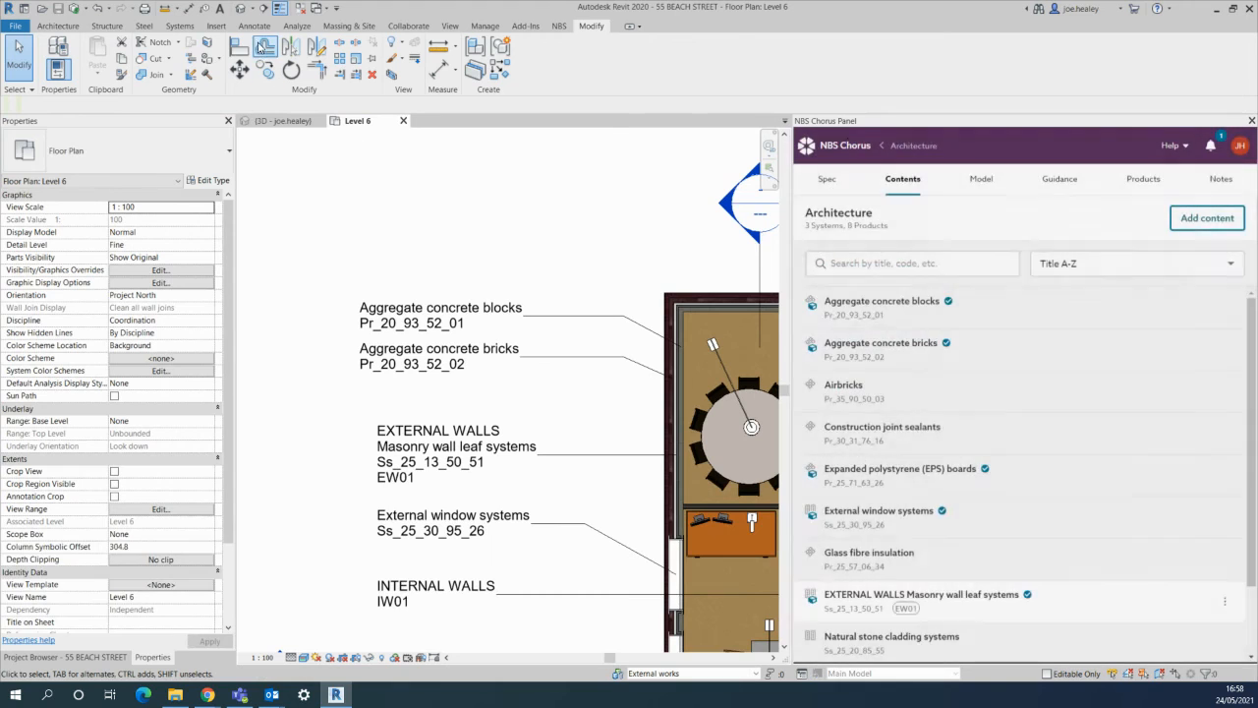
{"action": "left_click", "coordinate": [254, 27]}
{"action": "left_click", "coordinate": [737, 74]}
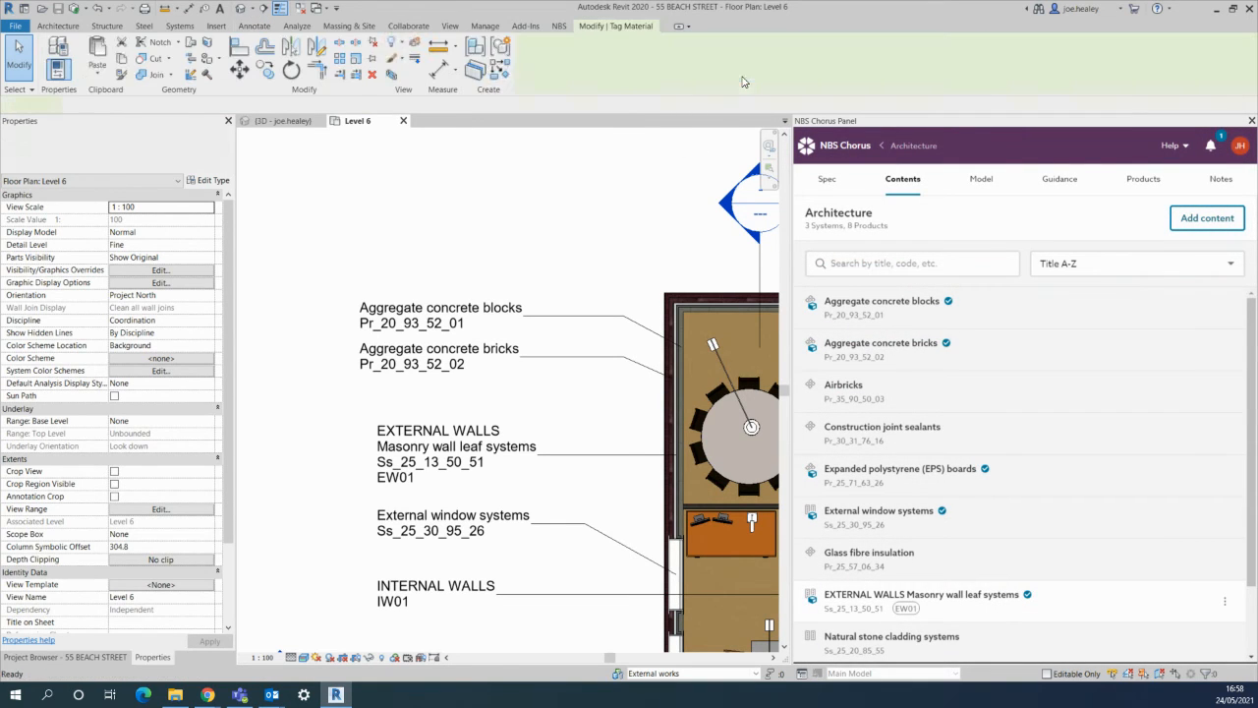
{"action": "left_click", "coordinate": [678, 316]}
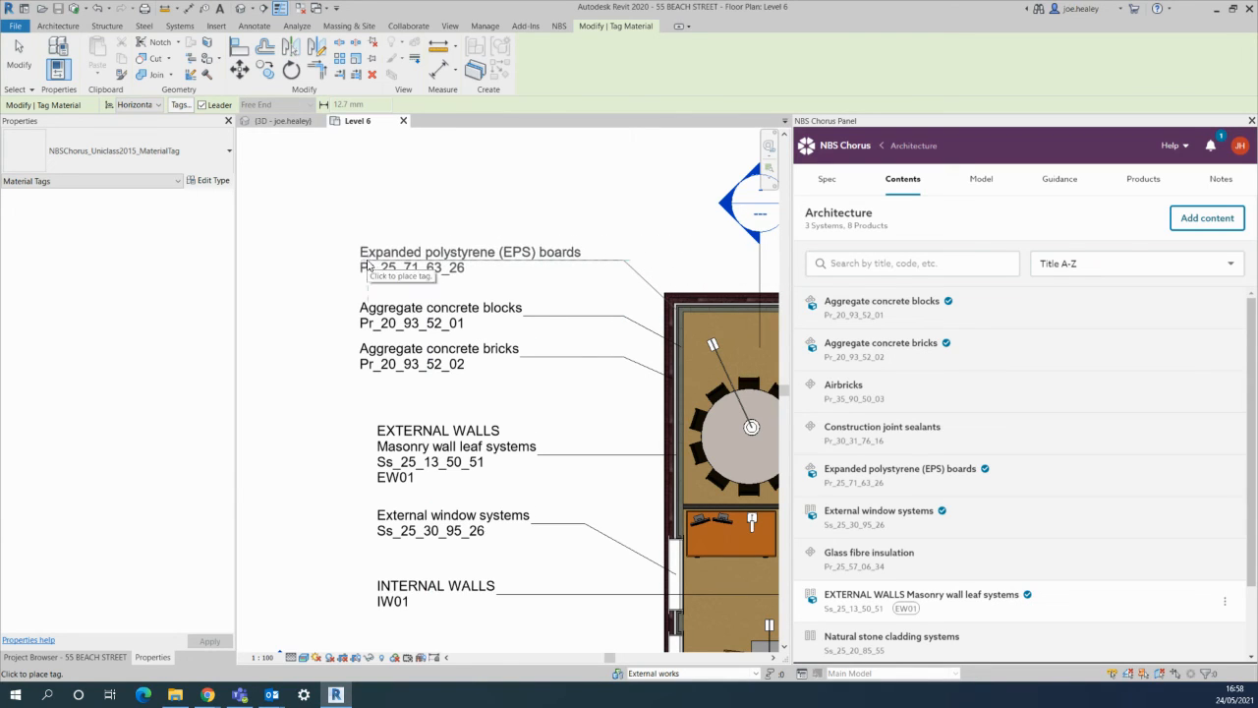
{"action": "left_click", "coordinate": [370, 265]}
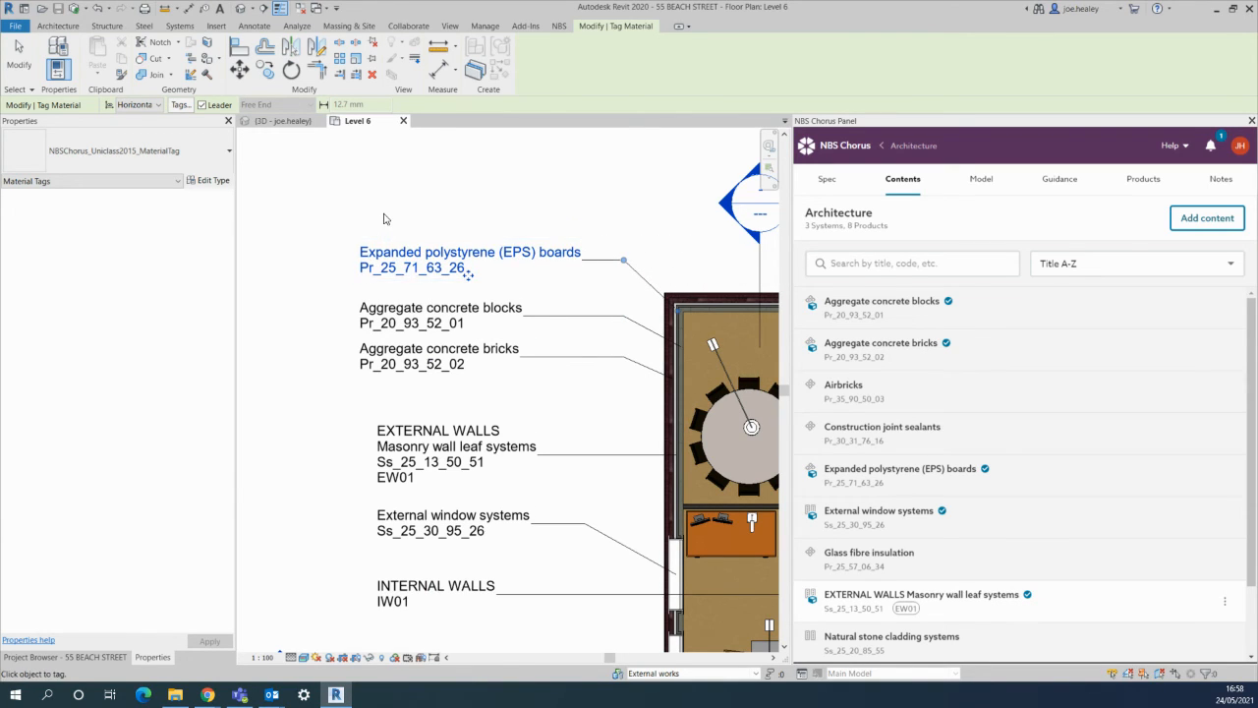
{"action": "middle_click_drag", "start_coordinate": [413, 220], "coordinate": [403, 246]}
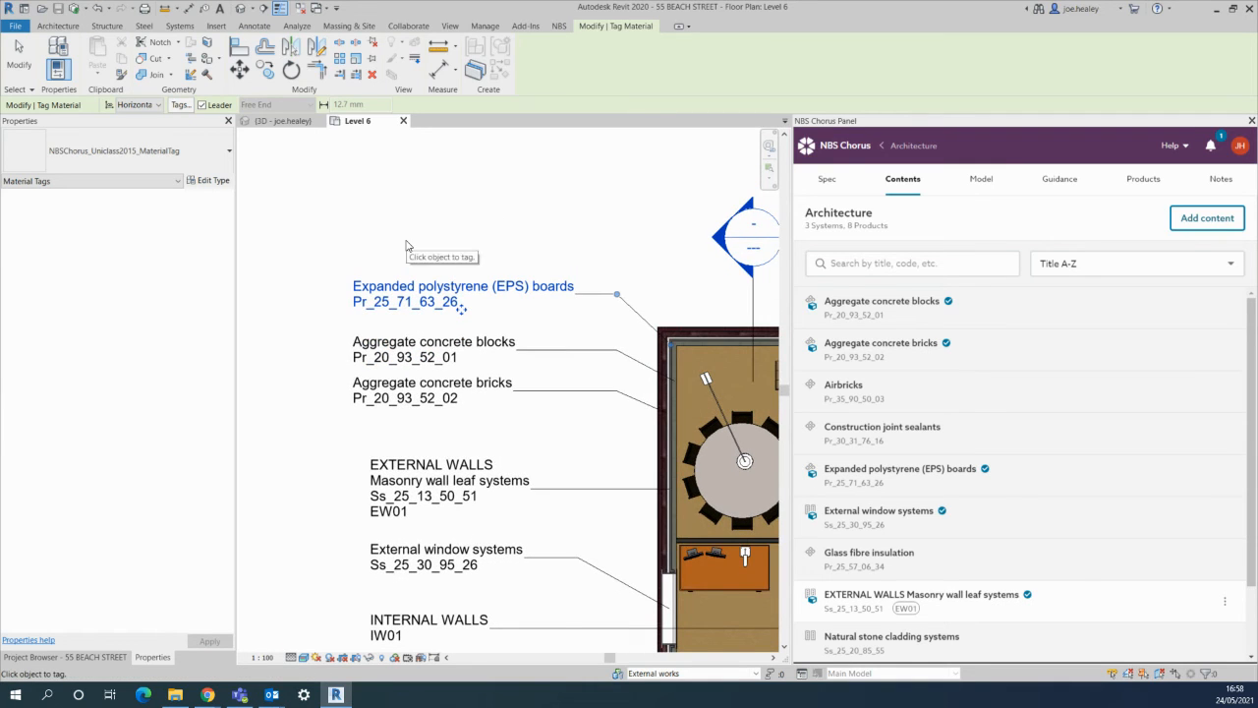
{"action": "scroll", "coordinate": [407, 246], "scroll_direction": "down", "scroll_amount": 1}
{"action": "scroll", "coordinate": [469, 253], "scroll_direction": "up", "scroll_amount": 1}
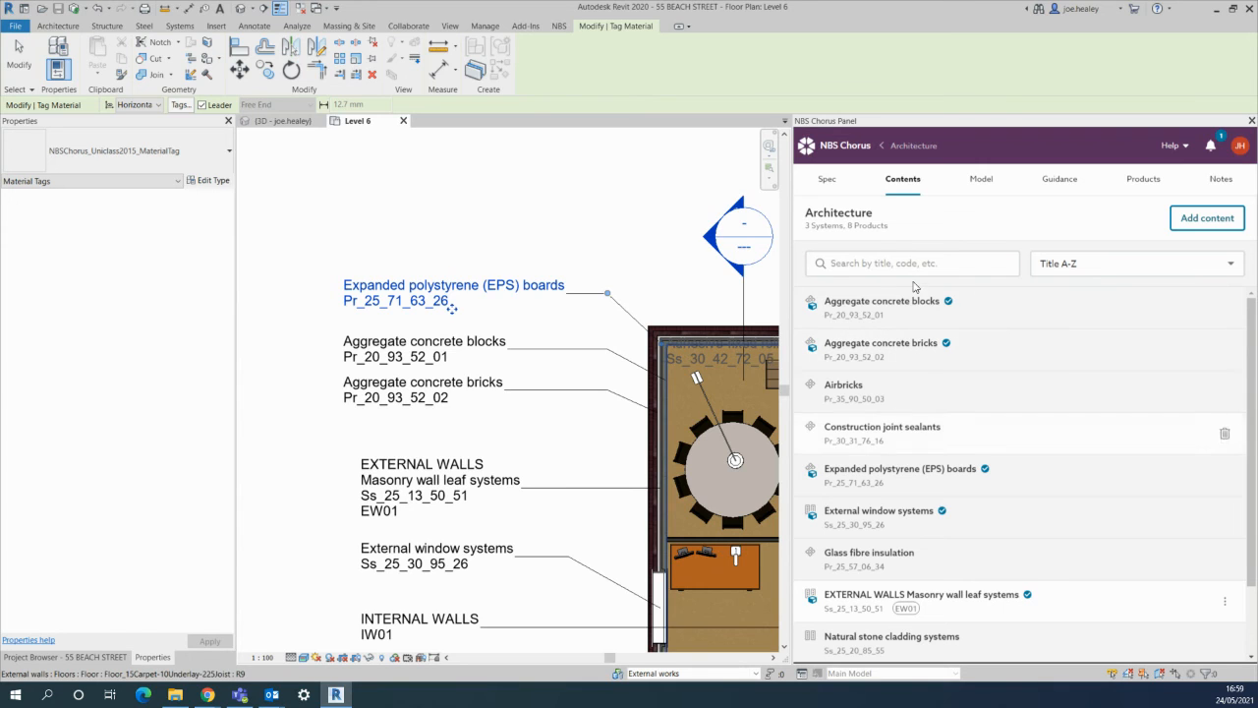
{"action": "key", "text": "Escape"}
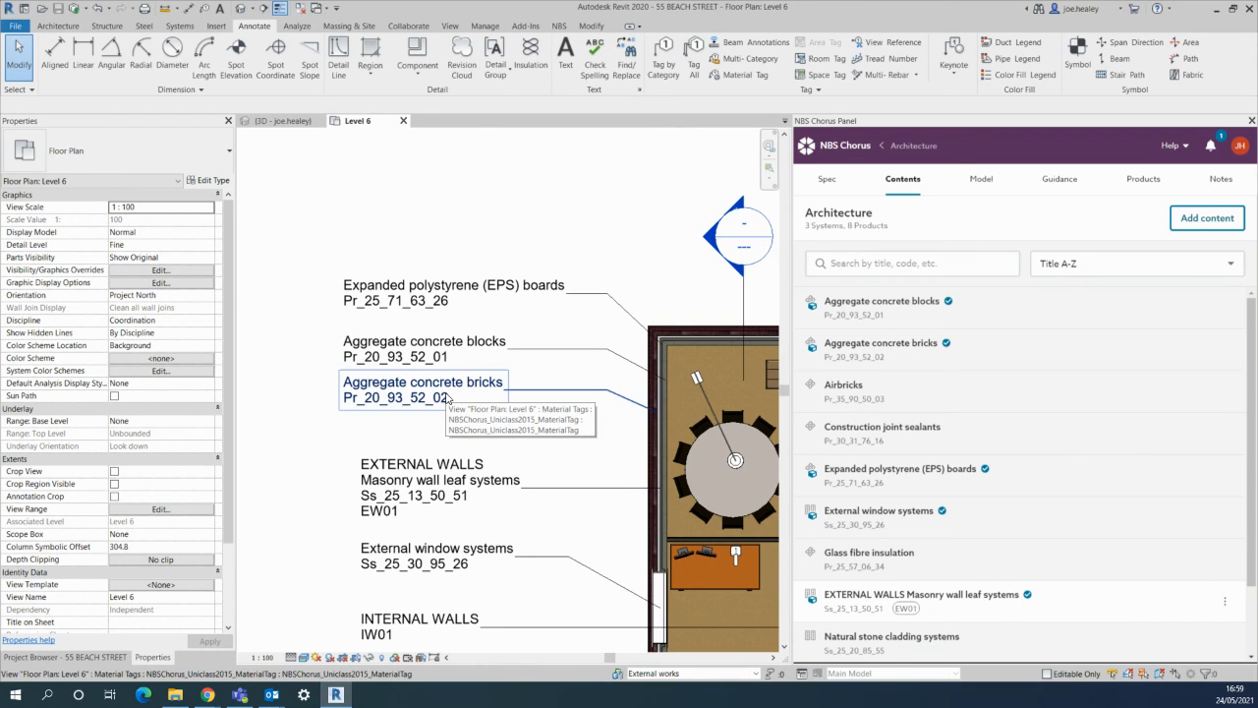
{"action": "middle_click_drag", "start_coordinate": [555, 443], "coordinate": [535, 398]}
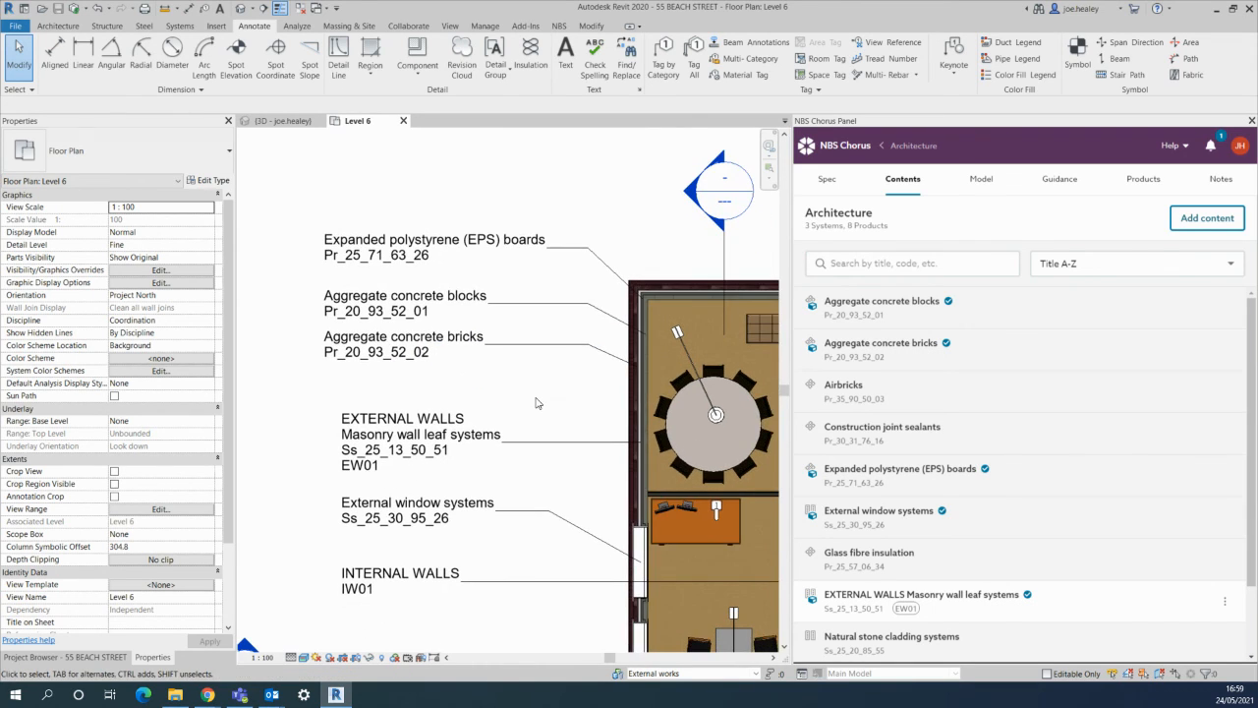